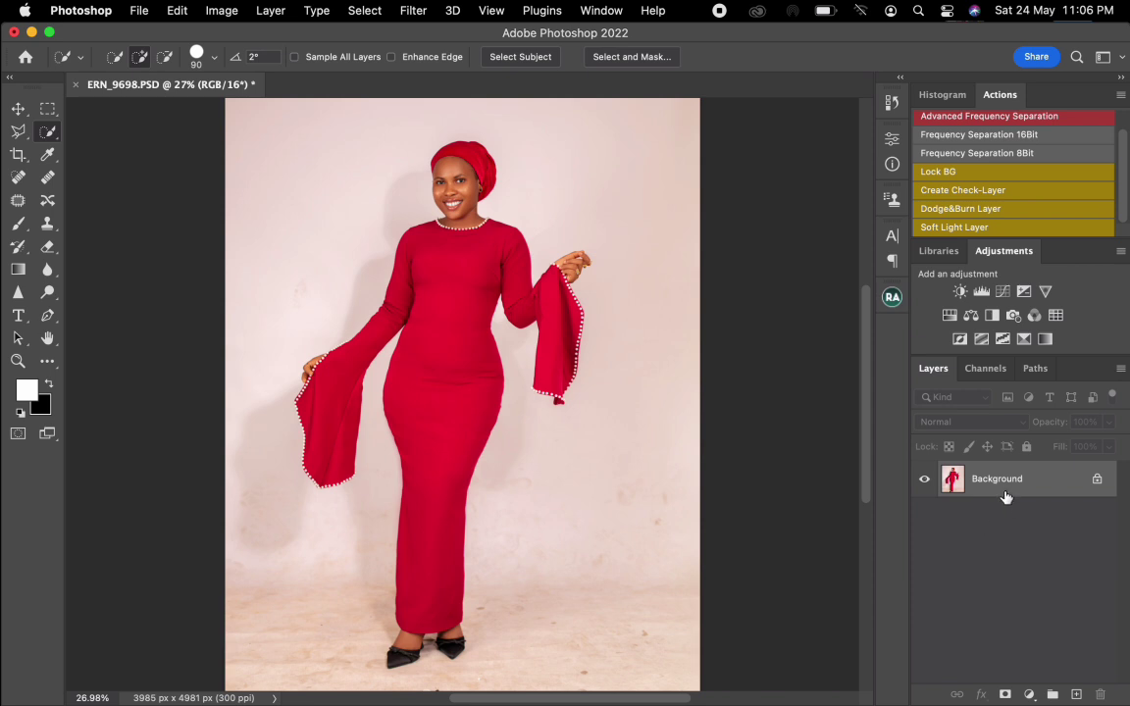
Step: Duplicate the Background layer
drag(1033, 498, 1048, 653)
key(super+j)
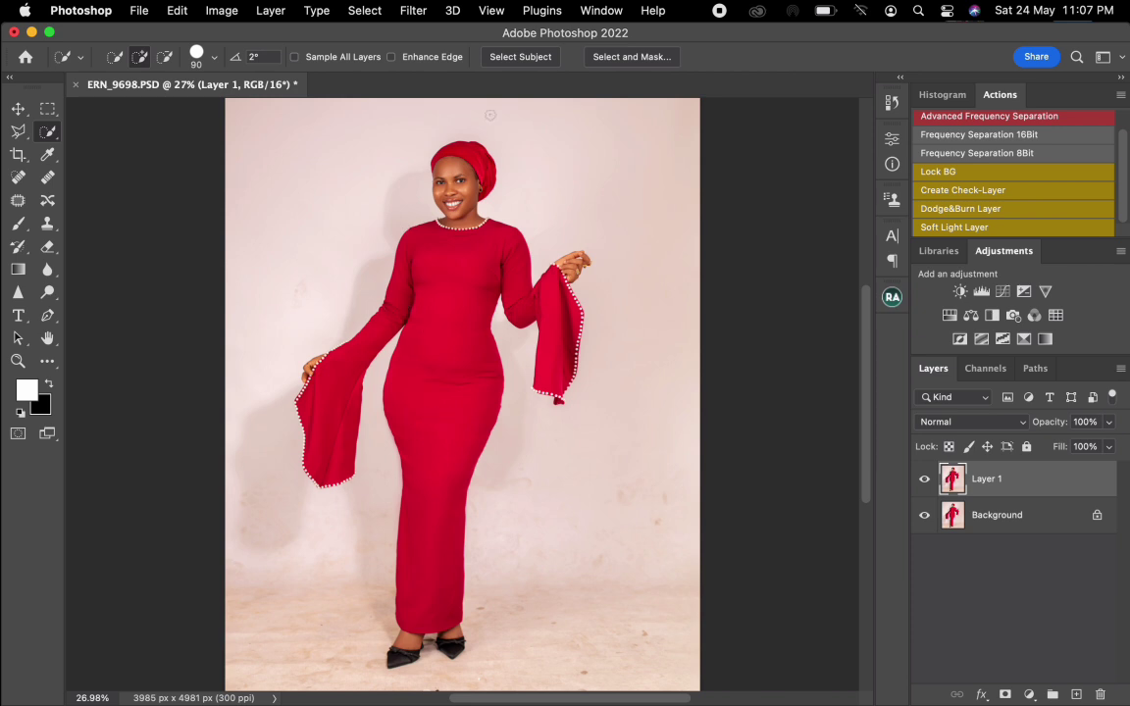
click(517, 61)
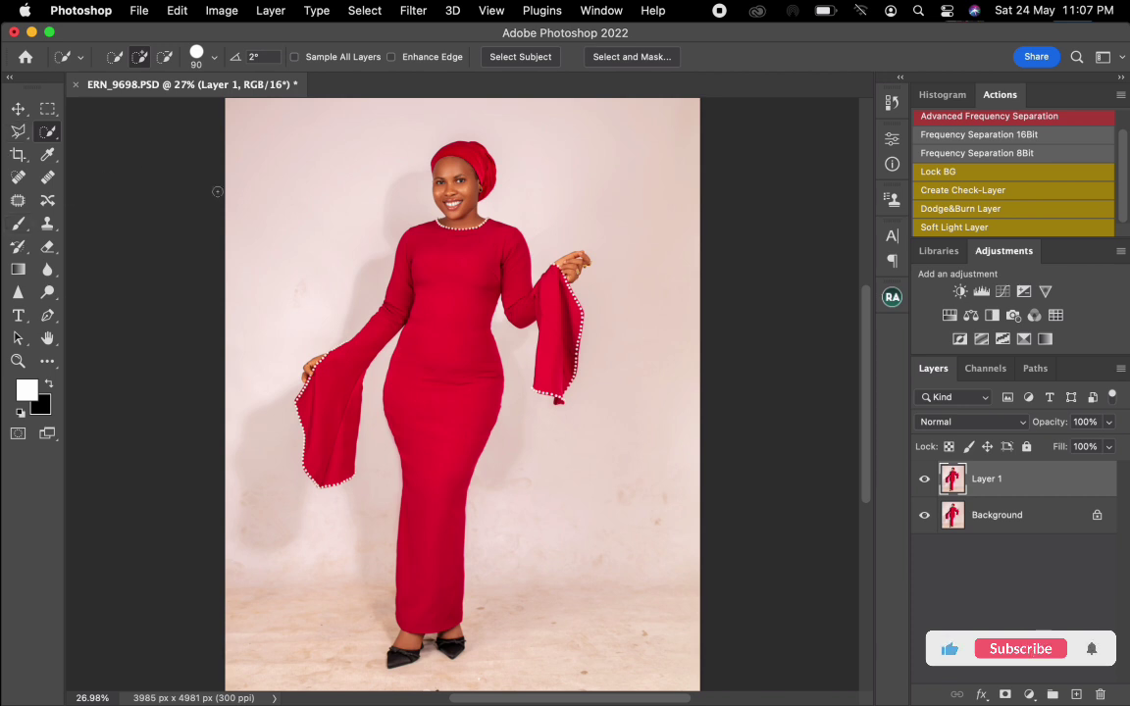
right_click(47, 132)
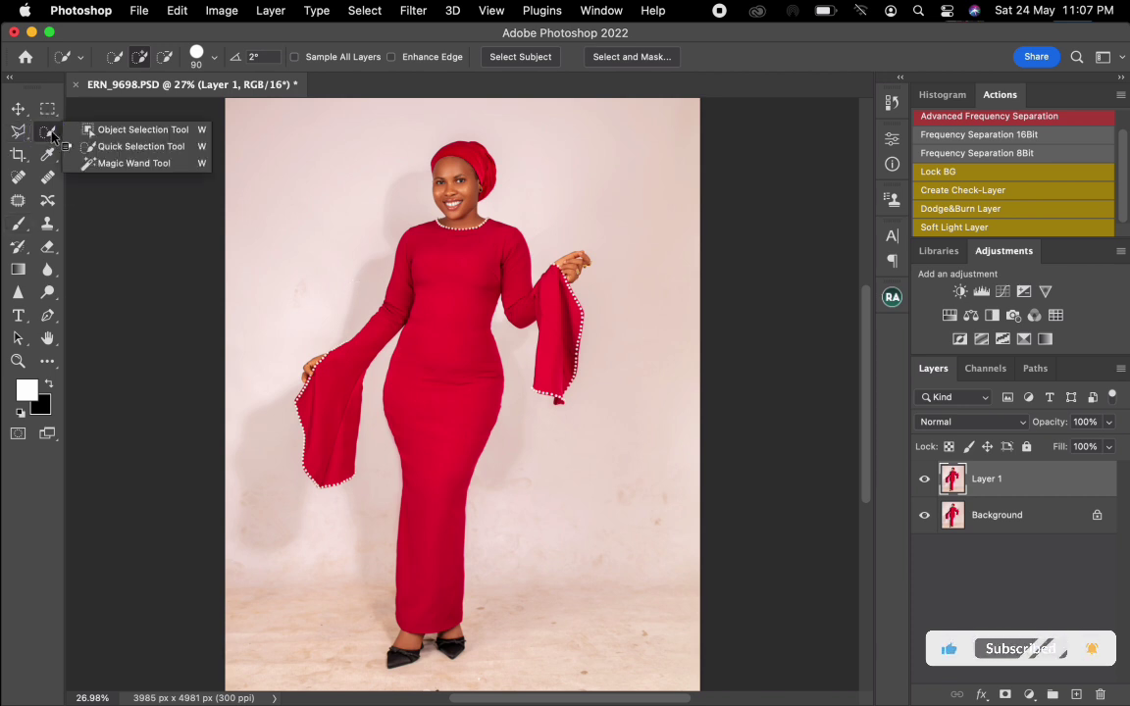
click(261, 196)
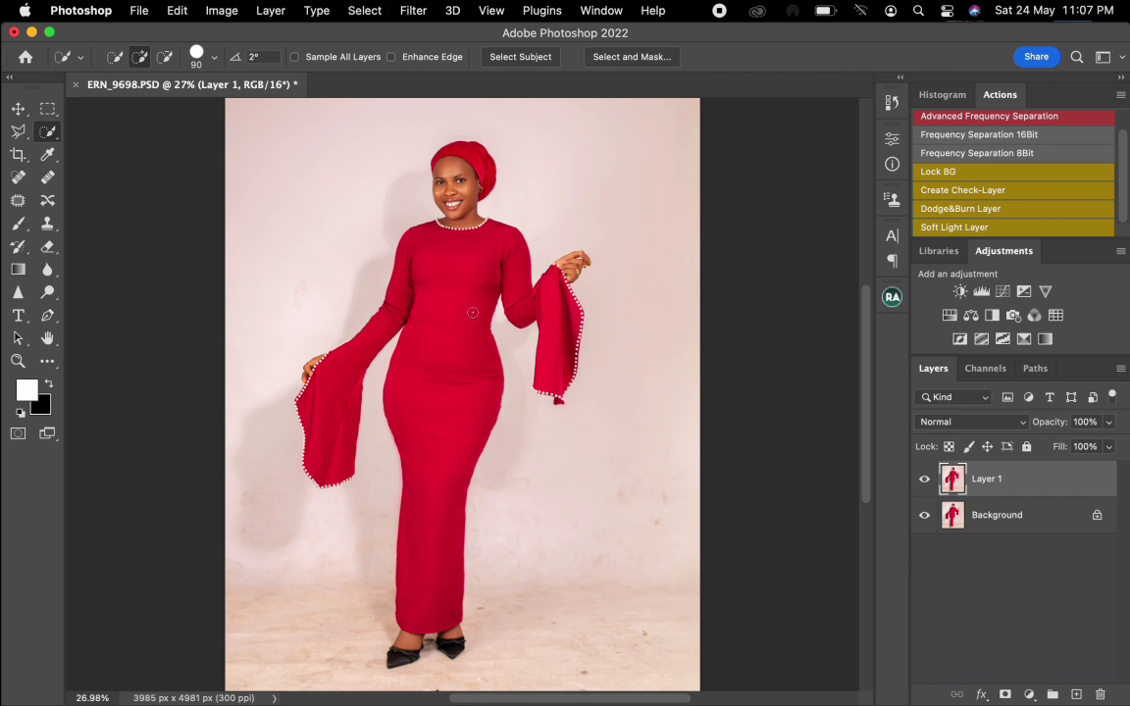
Step: Load the saved "subject" channel as a new selection around the woman
click(364, 10)
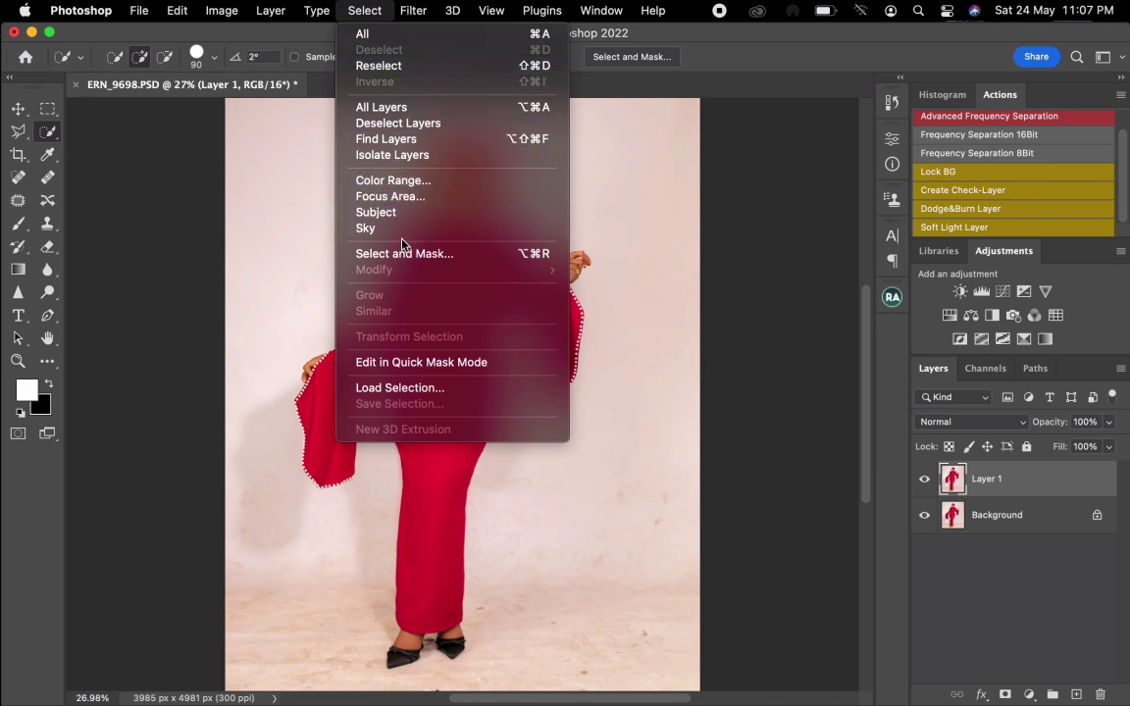
click(417, 392)
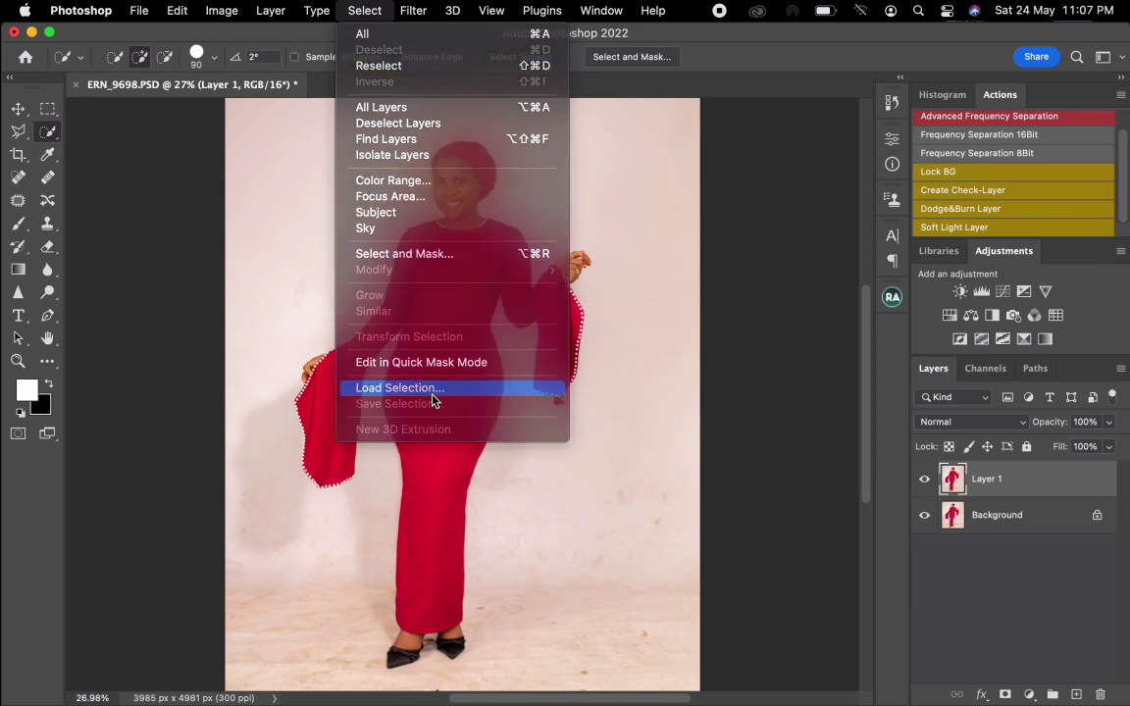
click(305, 341)
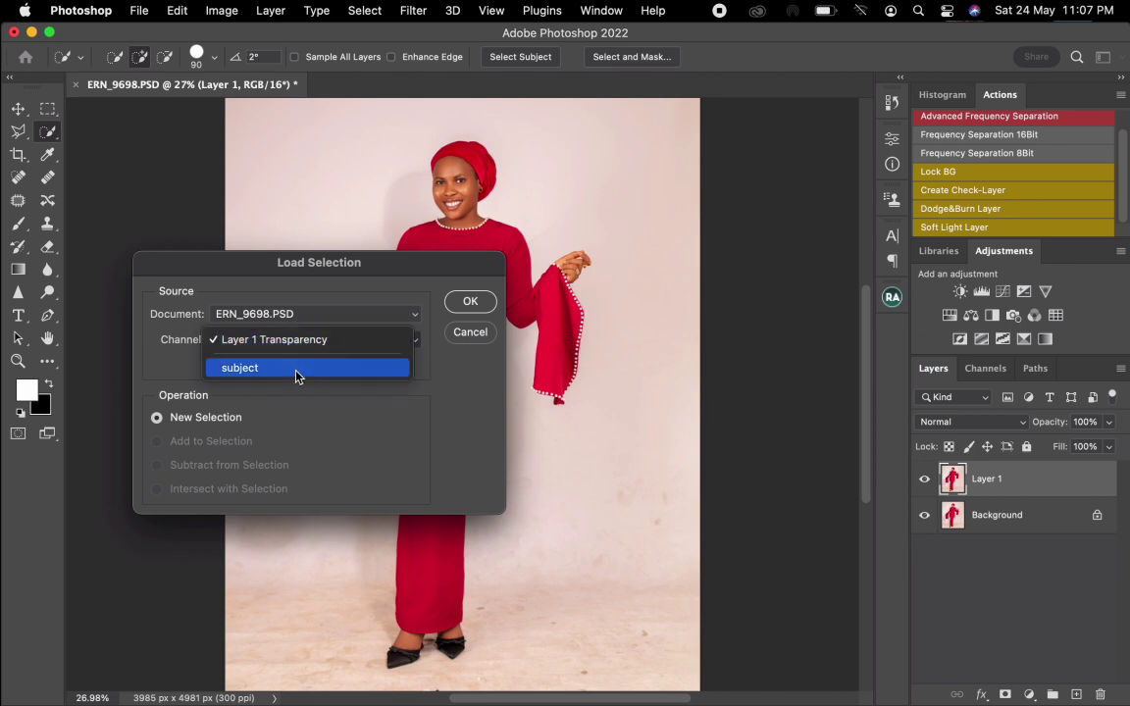
click(296, 373)
click(467, 302)
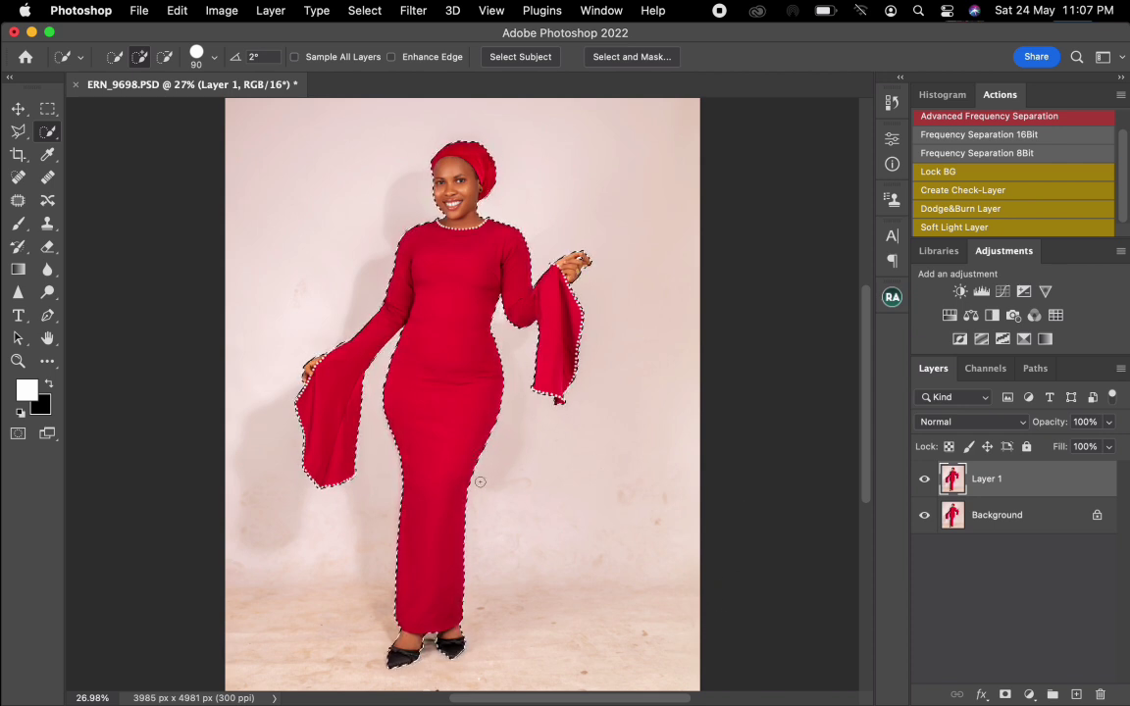
Step: Feather the subject selection by 1 pixel and copy the selected woman onto a new layer
right_click(451, 380)
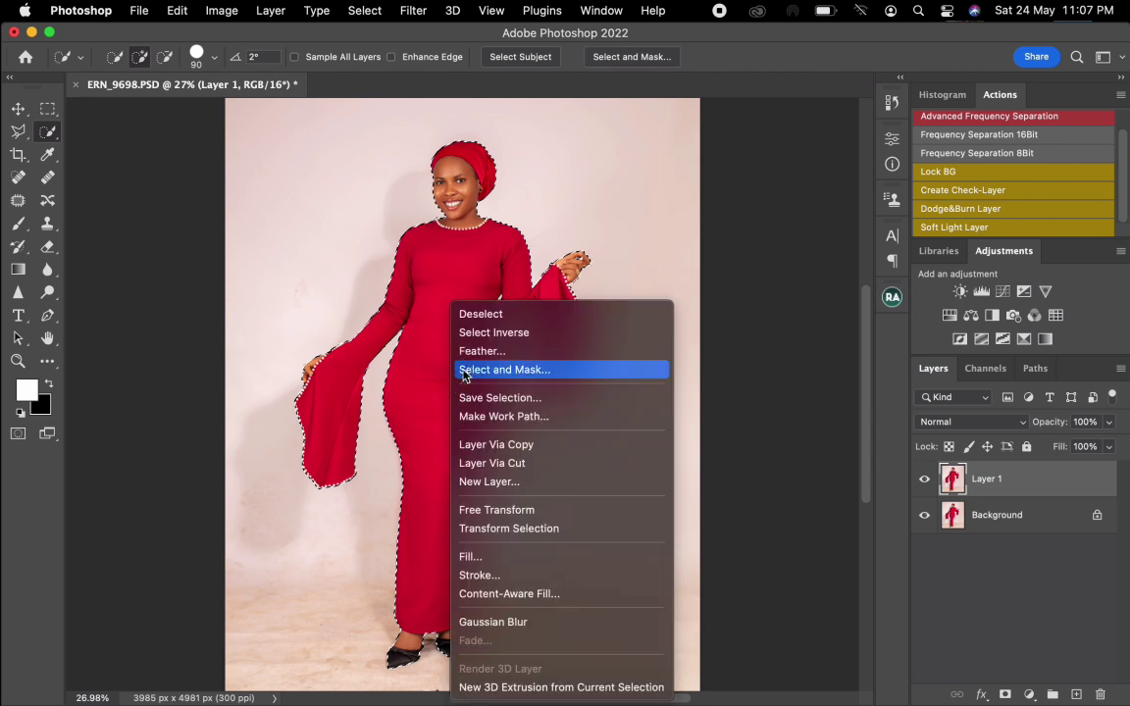
click(471, 348)
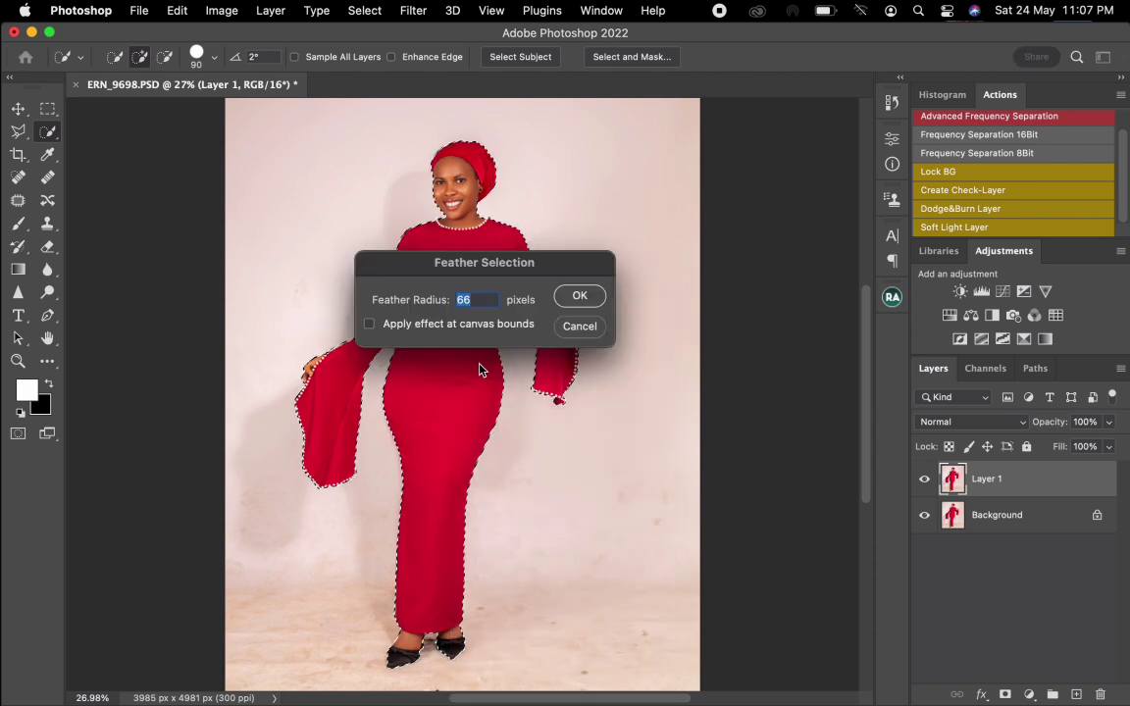
text(1)
click(588, 304)
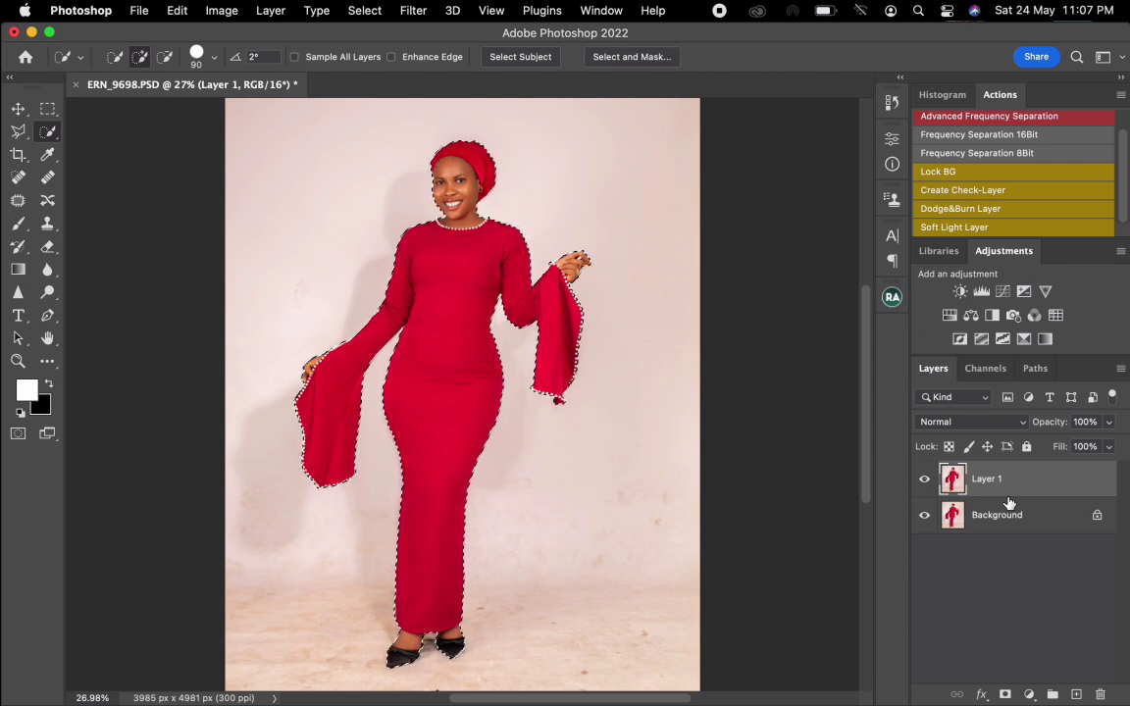
key(super+j)
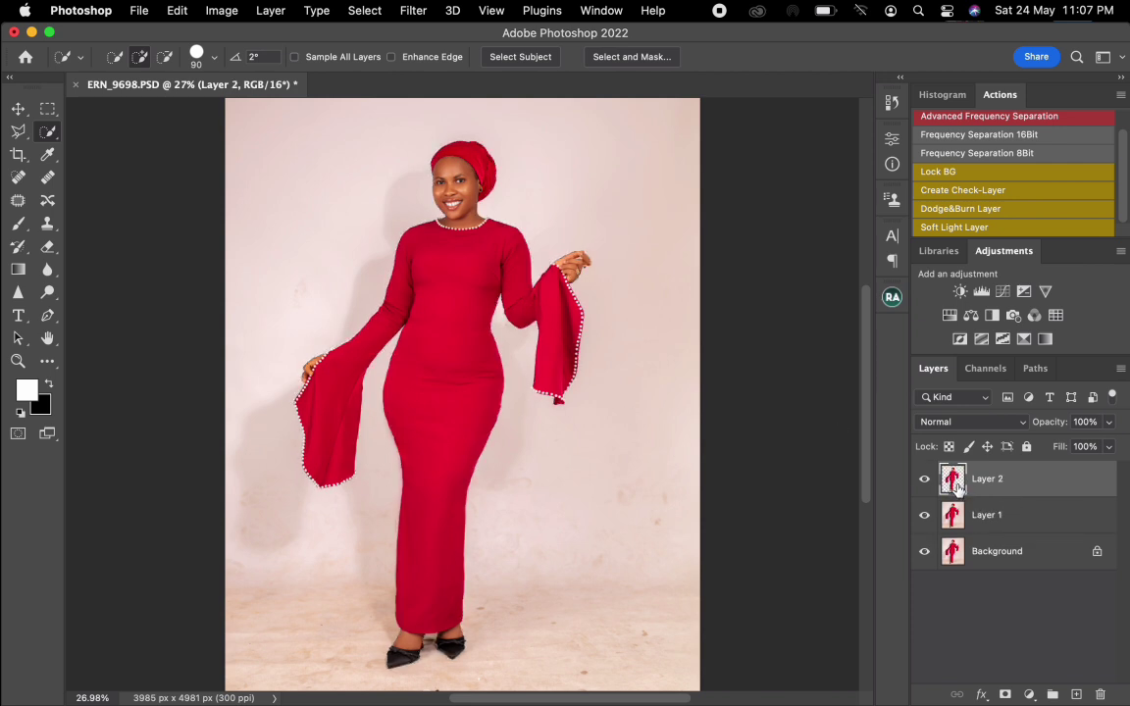
Step: Check the cutout on its own by hiding Layer 1 and the Background, and show both layers again
click(923, 514)
click(924, 552)
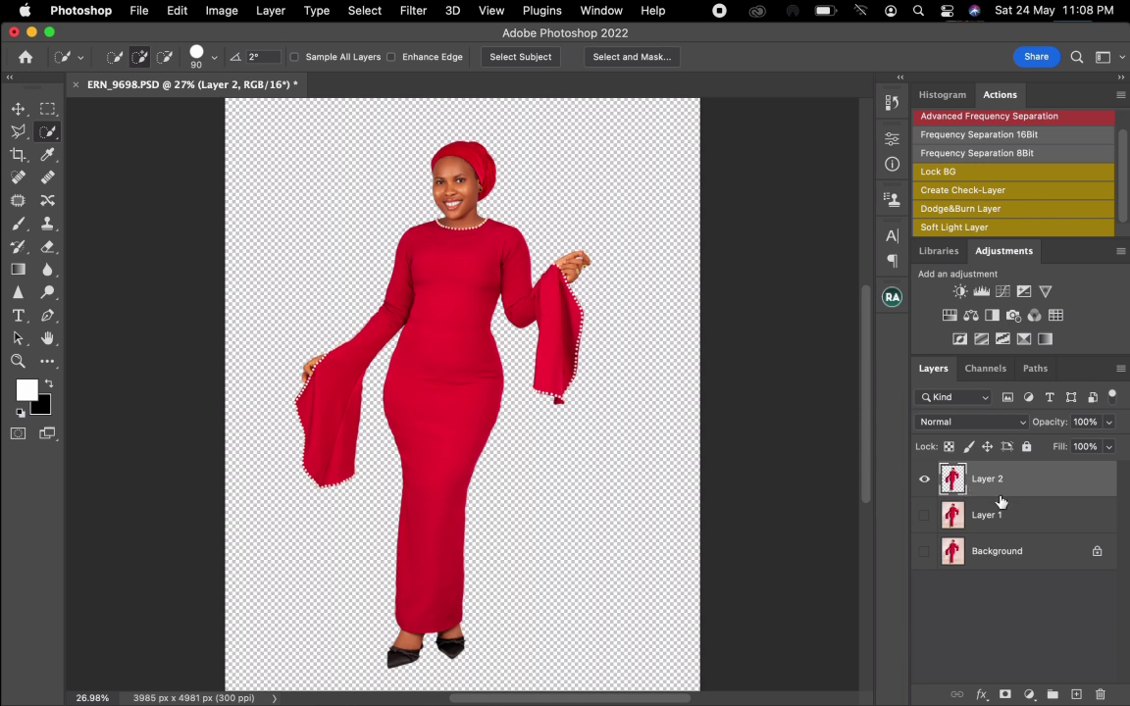
click(924, 552)
click(923, 515)
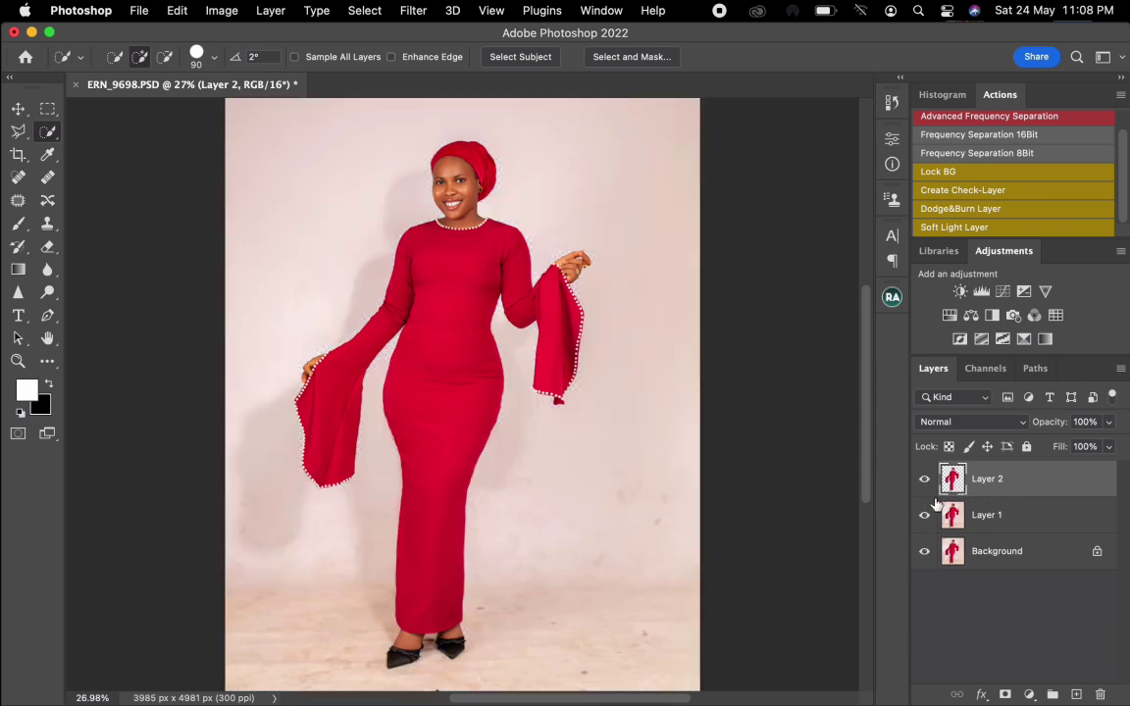
Step: Hide the cutout Layer 2, group it with Layer 1, and expand the new group
click(923, 479)
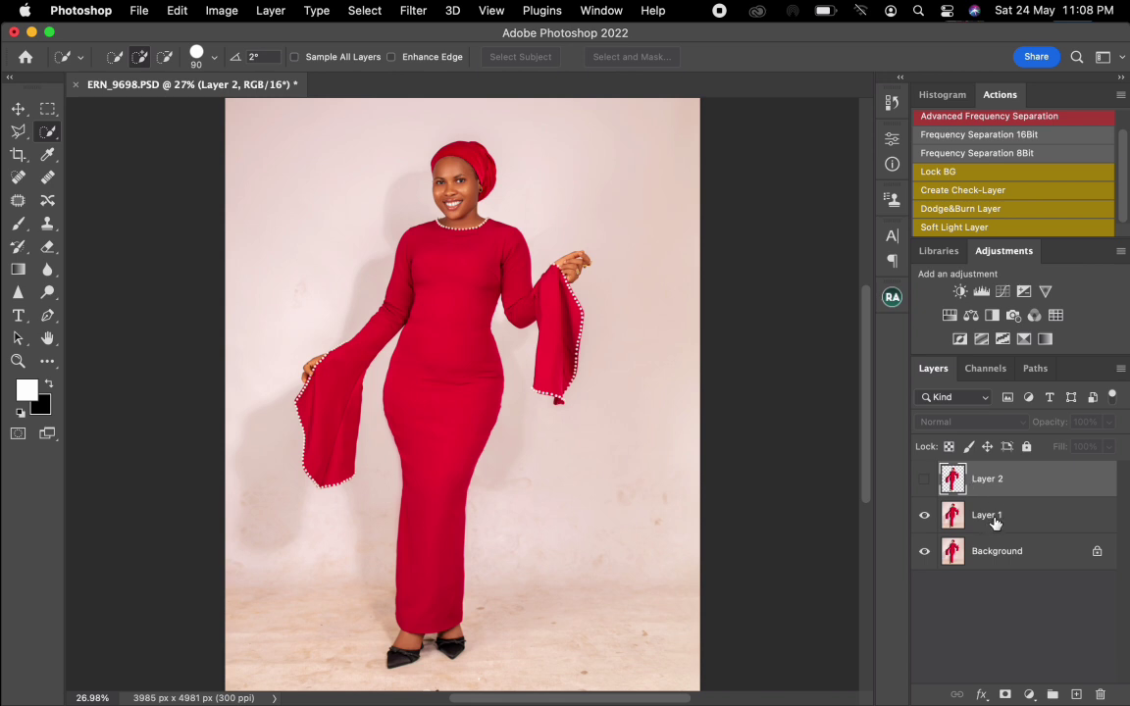
shift+click(1025, 520)
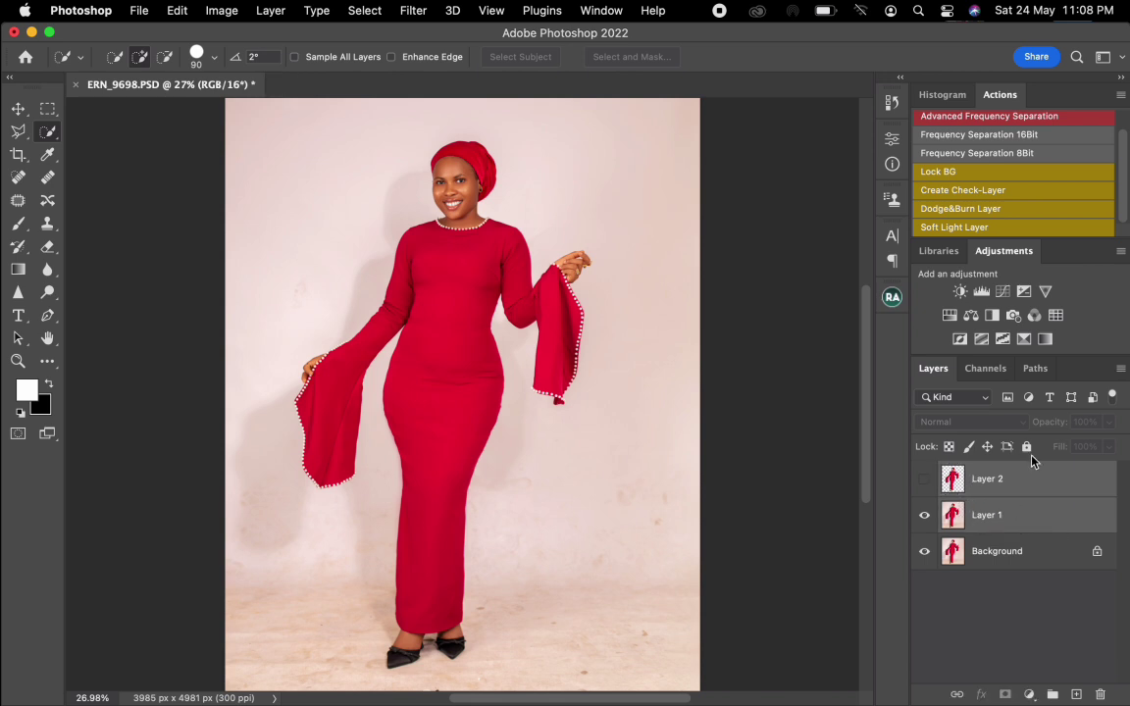
shift+click(1032, 523)
drag(1031, 523, 1051, 694)
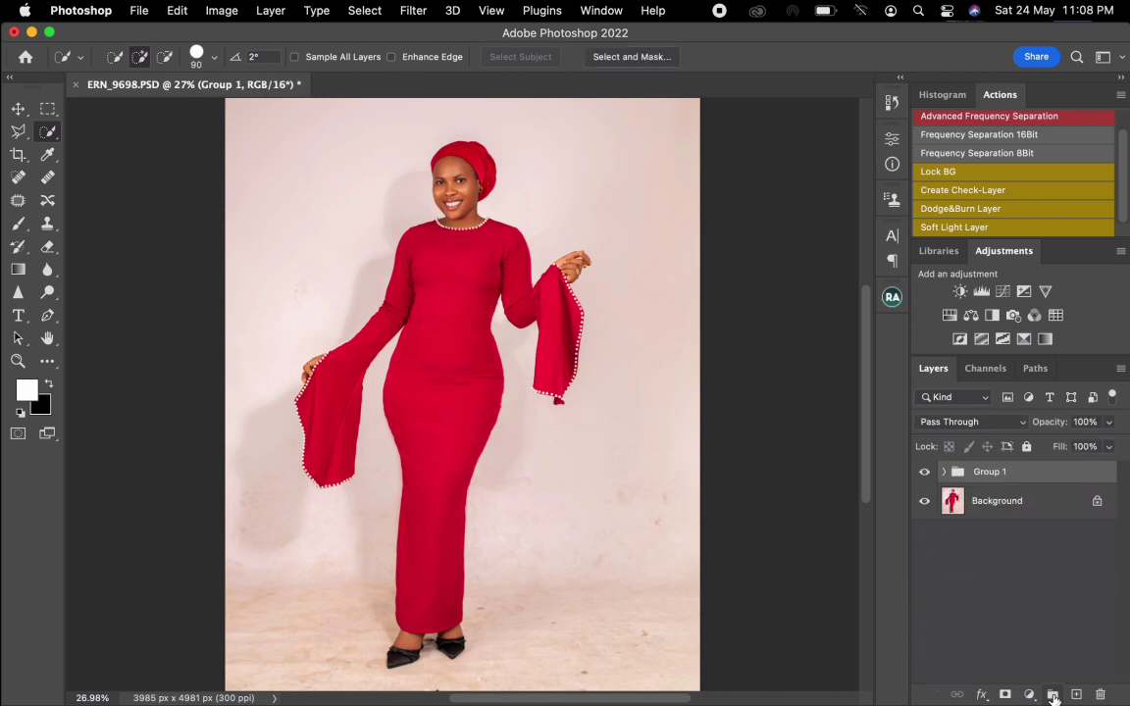
click(943, 472)
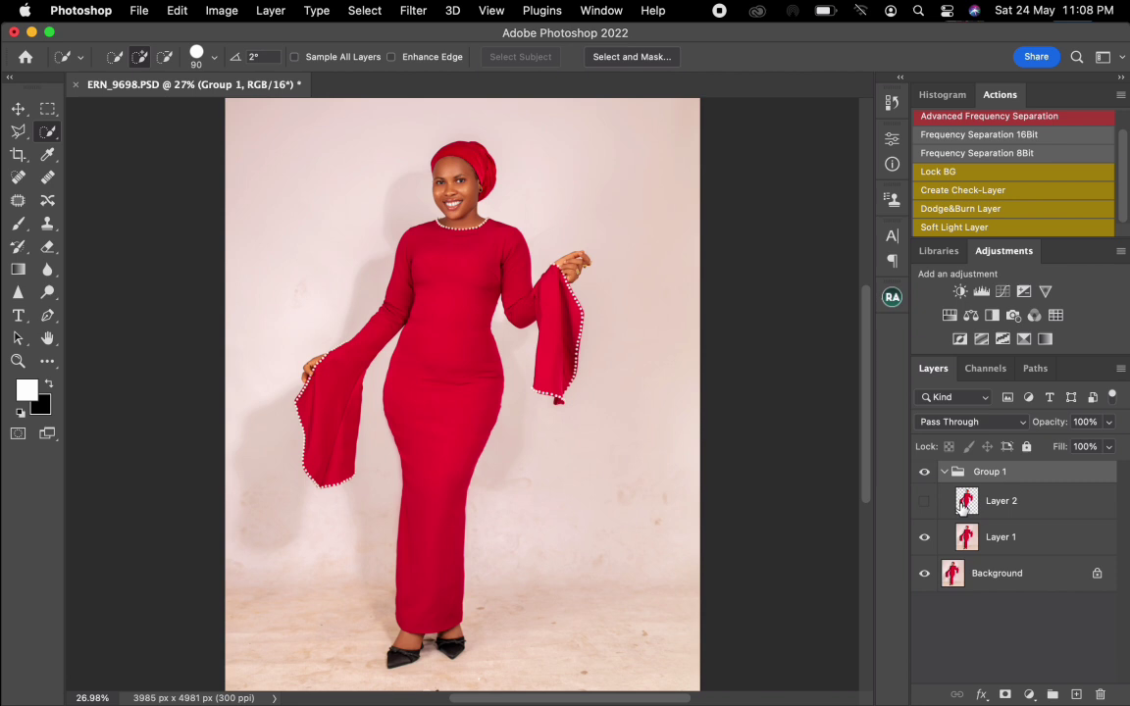
Step: With Layer 1 active, sample the light pink wall beside the woman as the foreground color using the Eyedropper
click(992, 549)
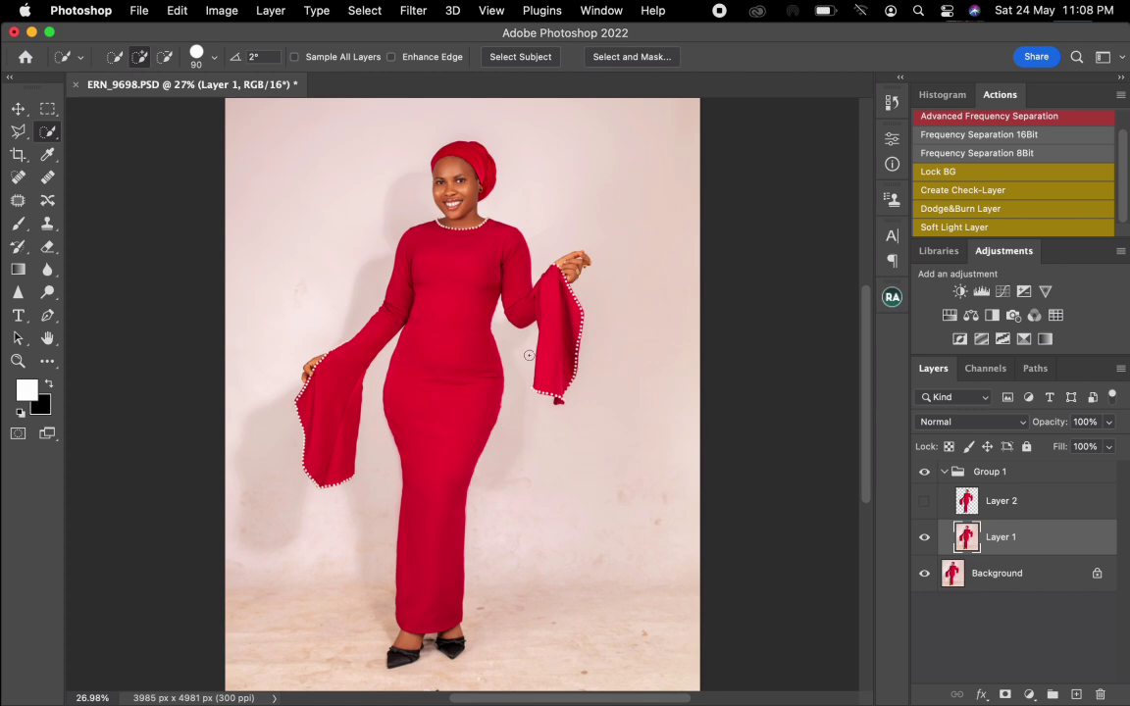
key(z)
mouse_move(575, 373)
mouse_down()
mouse_move(513, 400)
mouse_move(545, 398)
mouse_move(490, 391)
mouse_move(500, 398)
mouse_move(480, 402)
mouse_move(557, 397)
mouse_up()
key(w)
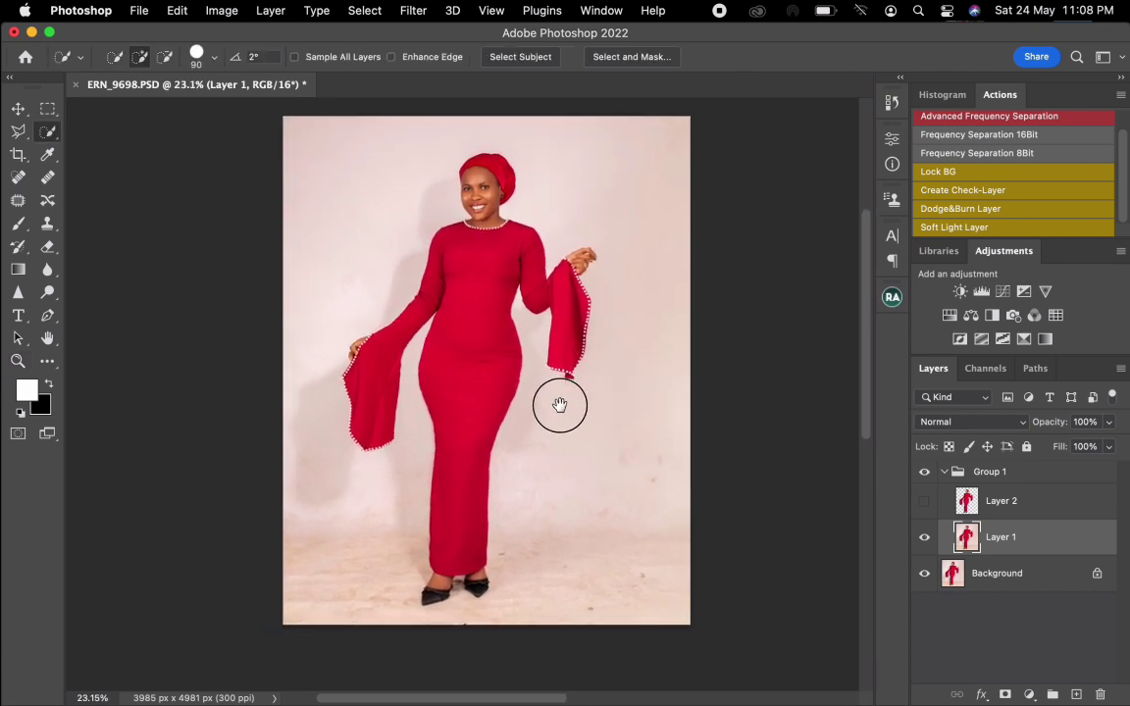
click(47, 153)
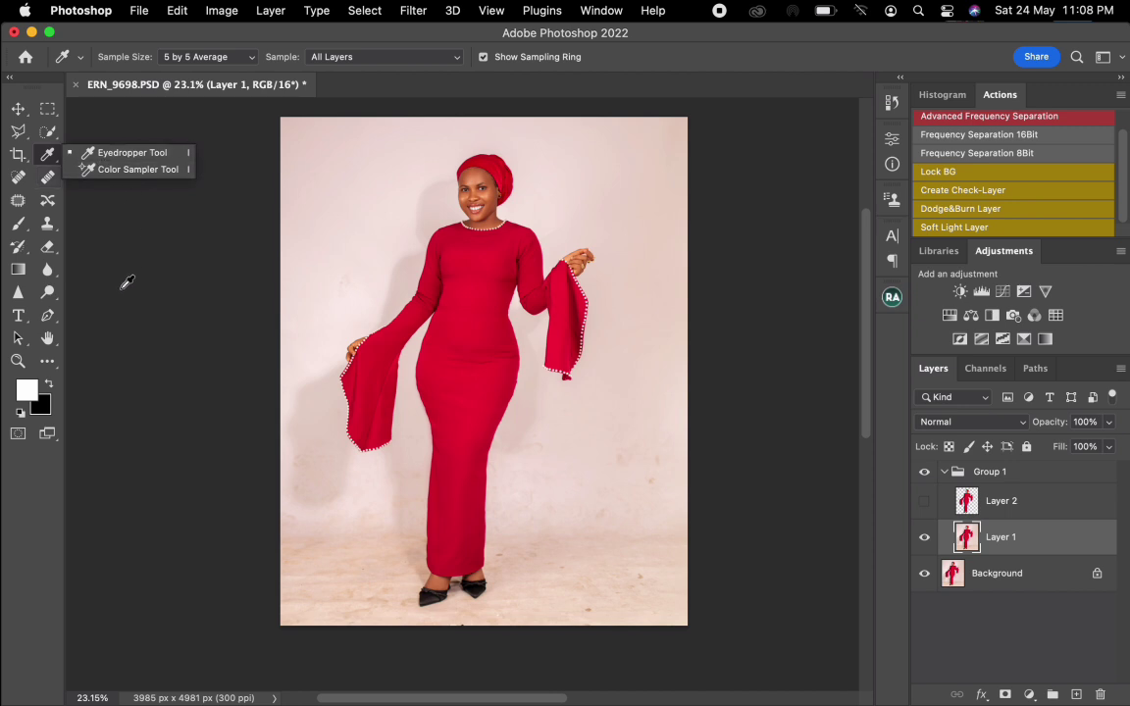
click(375, 300)
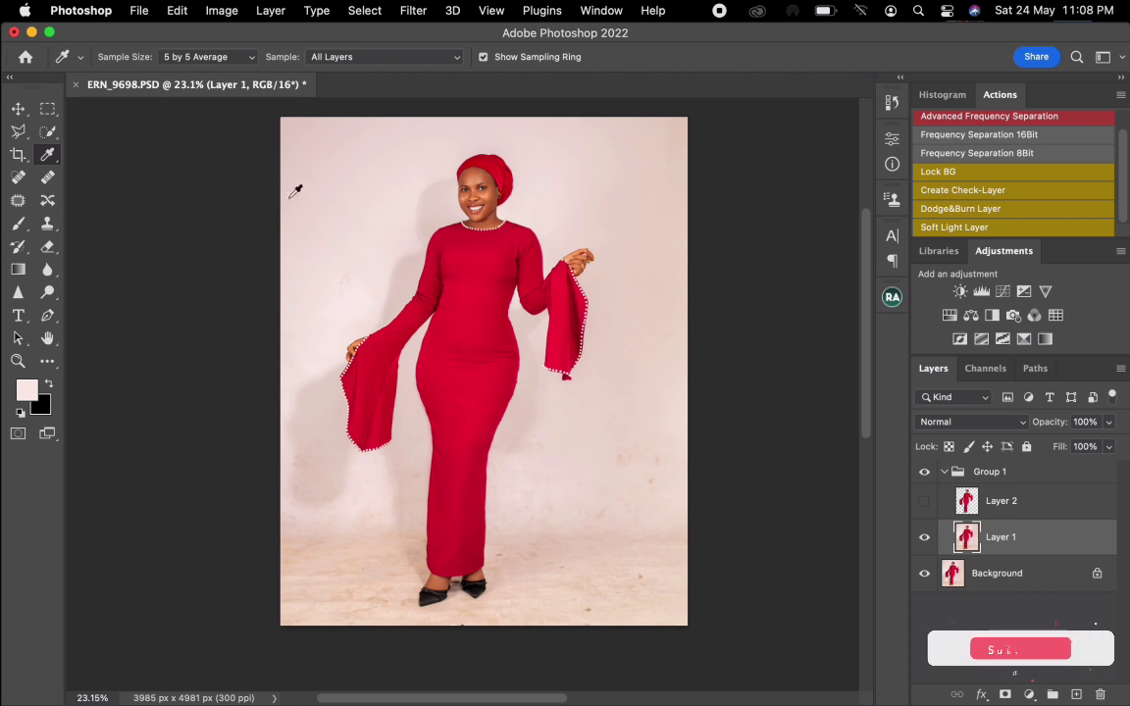
click(1029, 694)
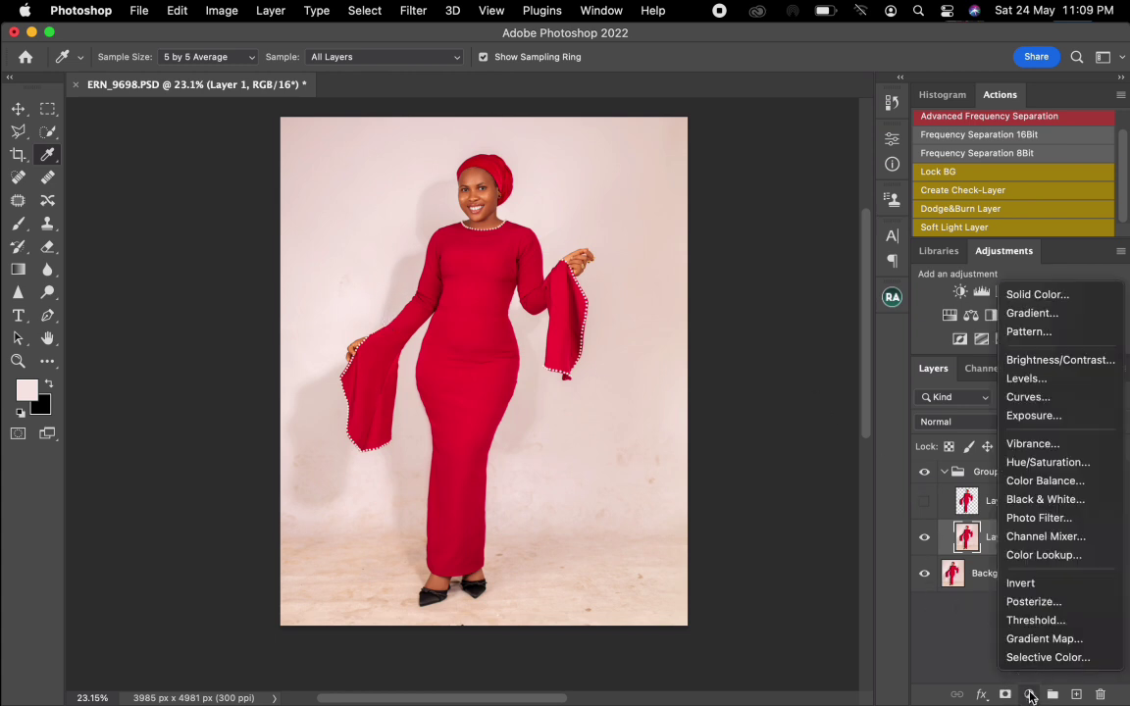
click(1045, 296)
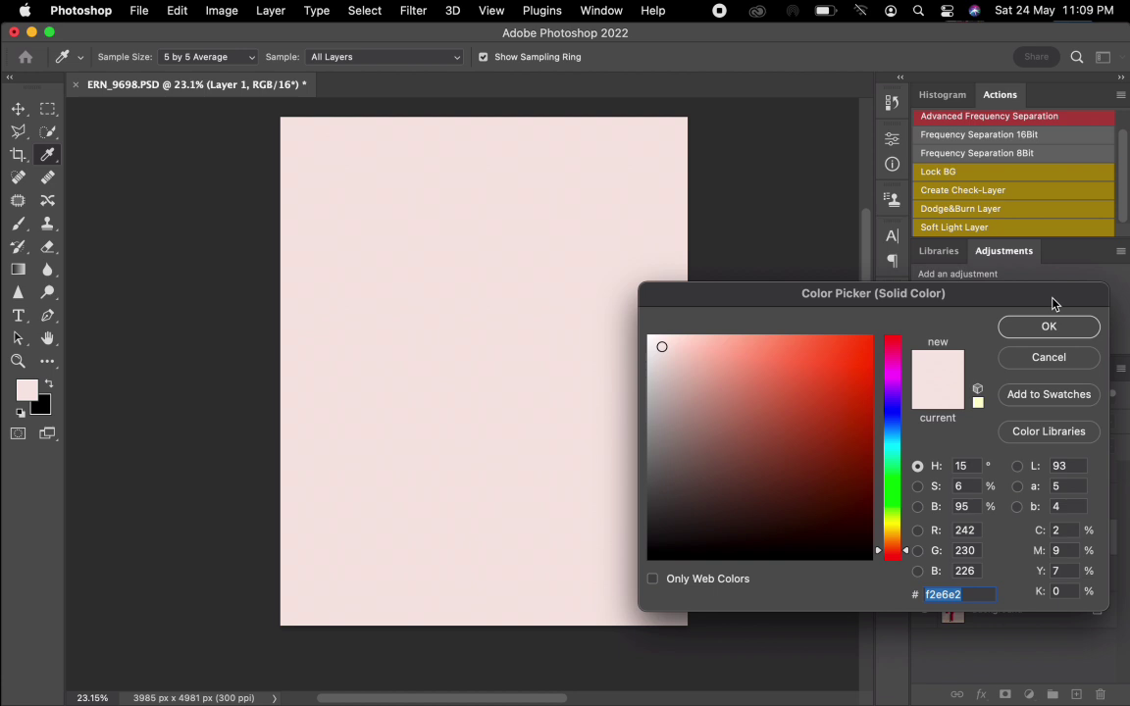
click(1044, 357)
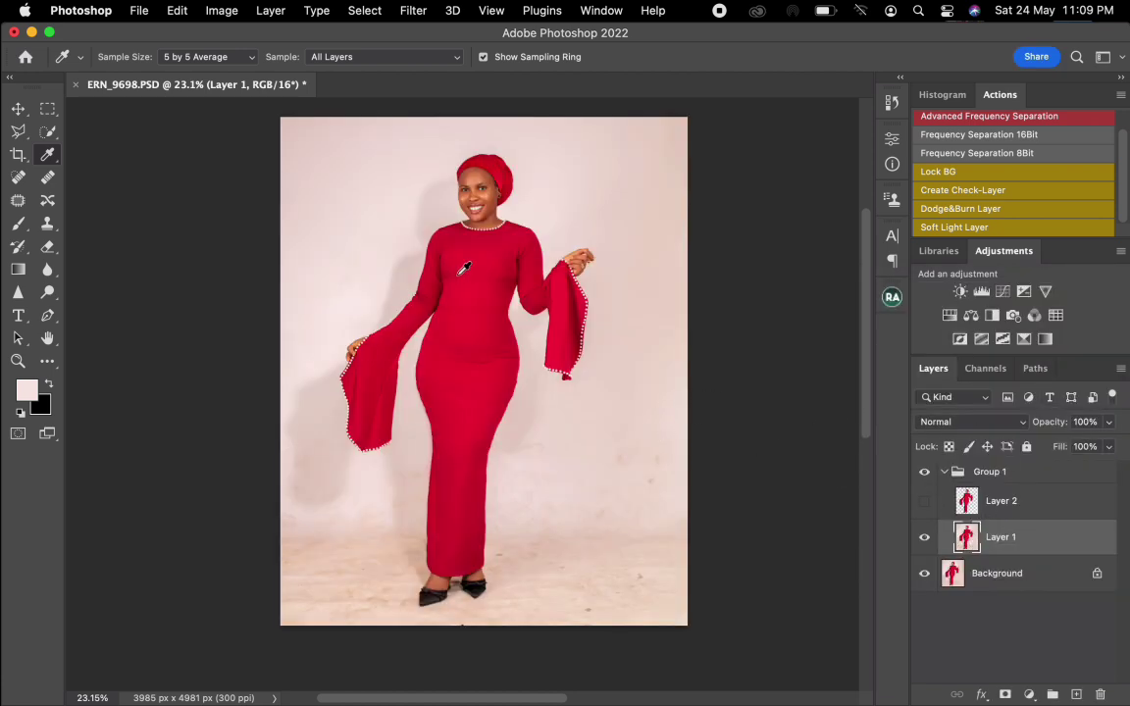
Step: Select the whole wall area above the floor line with the Rectangular Marquee, using a 2 px feather
click(48, 110)
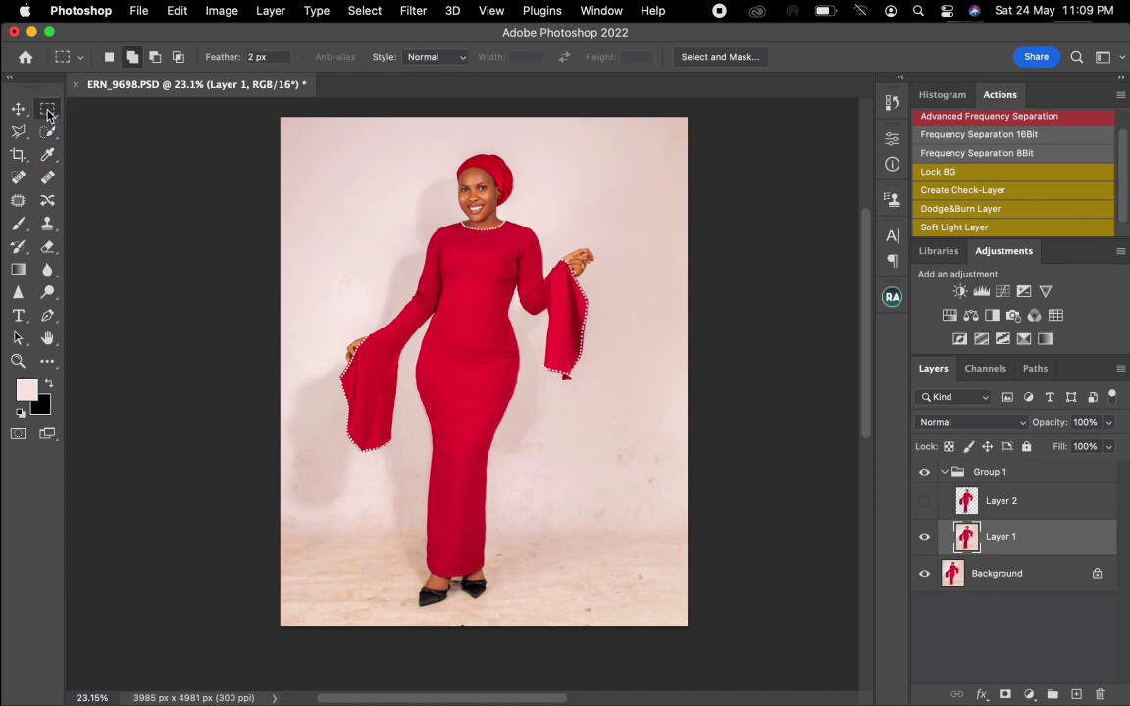
right_click(48, 113)
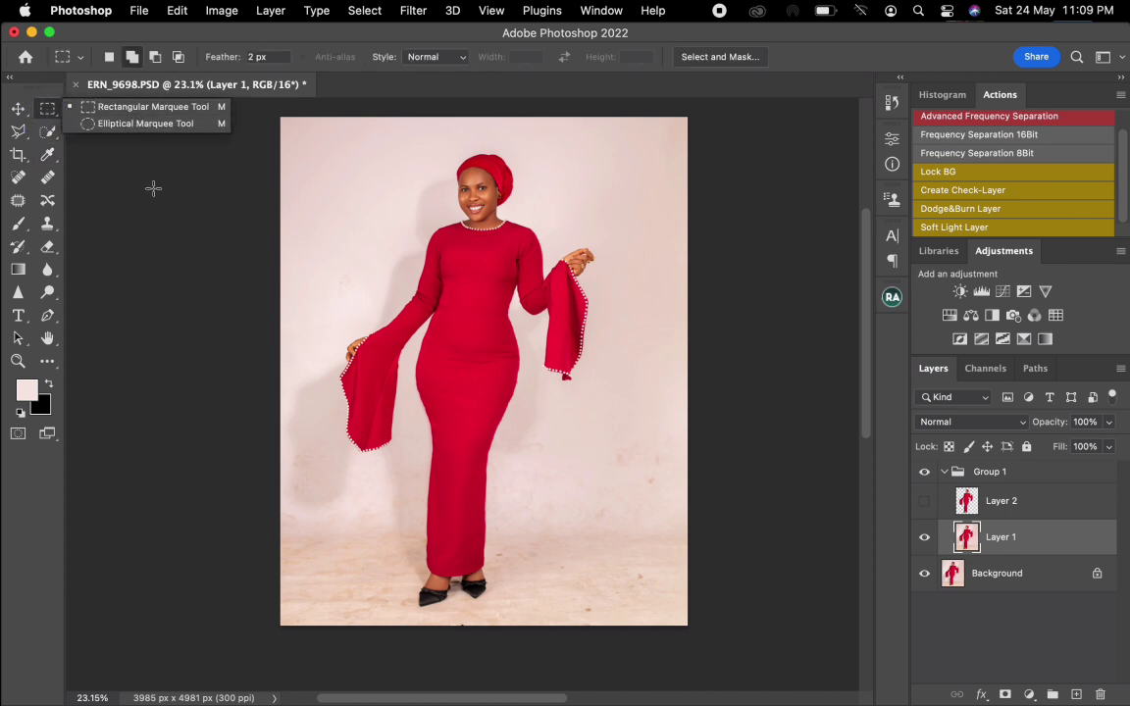
drag(278, 119, 702, 527)
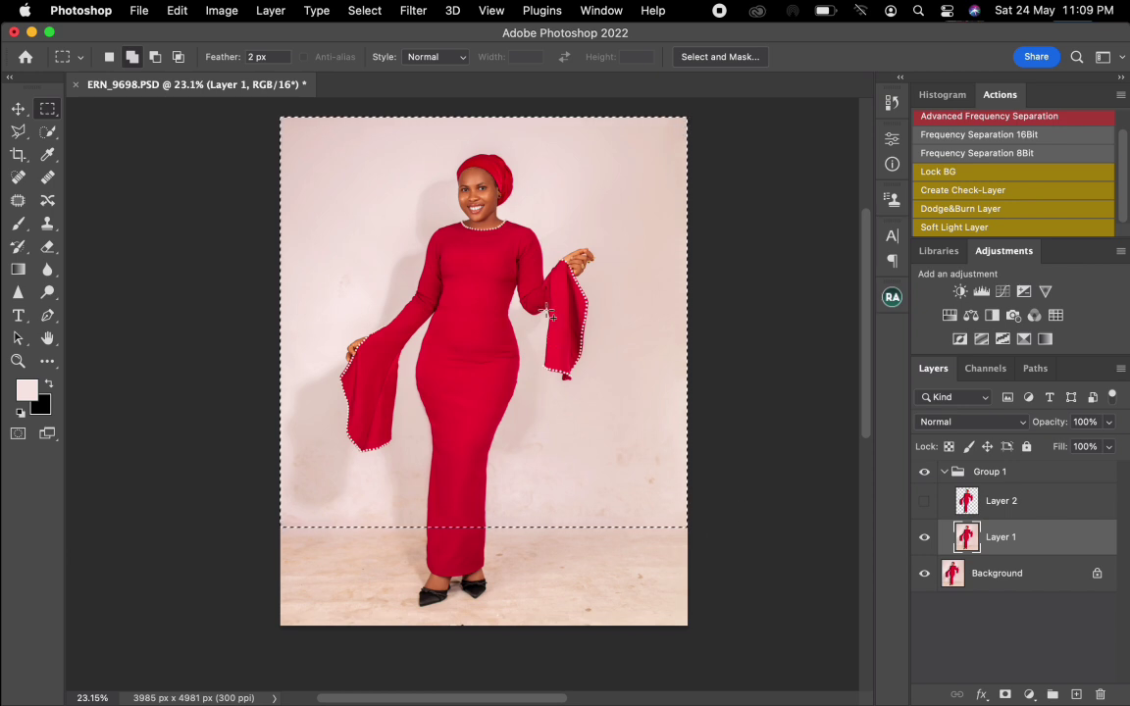
Step: Add a Solid Color fill layer of #f2e6e2 over the selected wall and set its opacity to 85%
click(1028, 693)
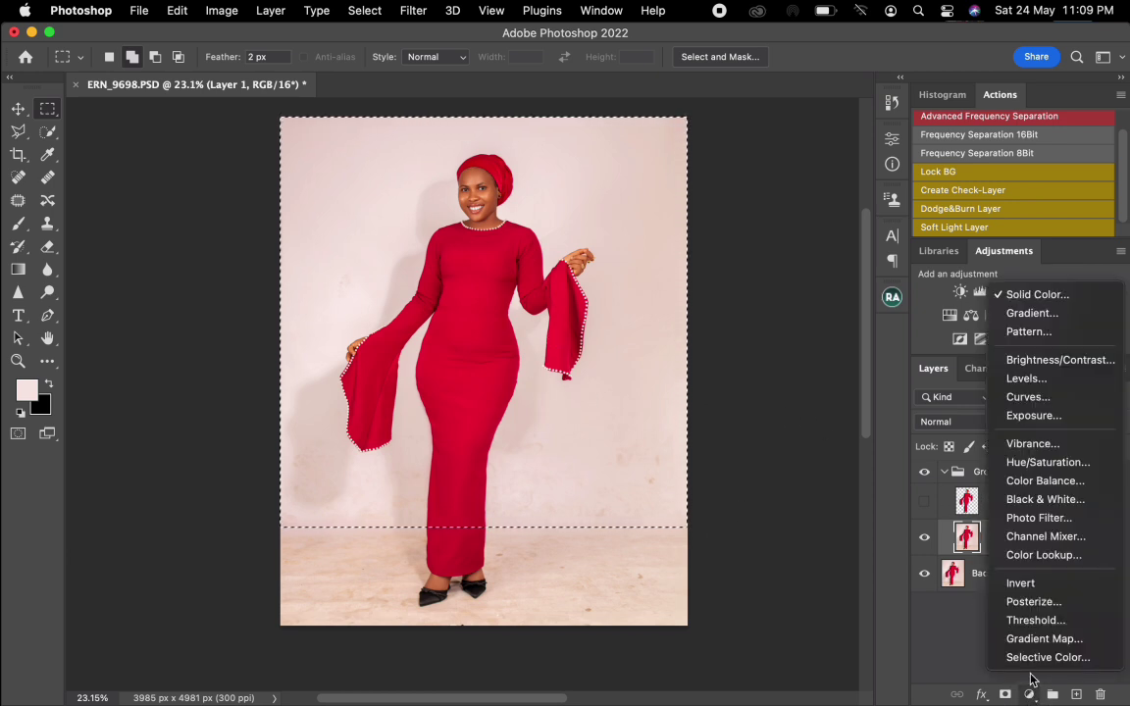
click(1057, 297)
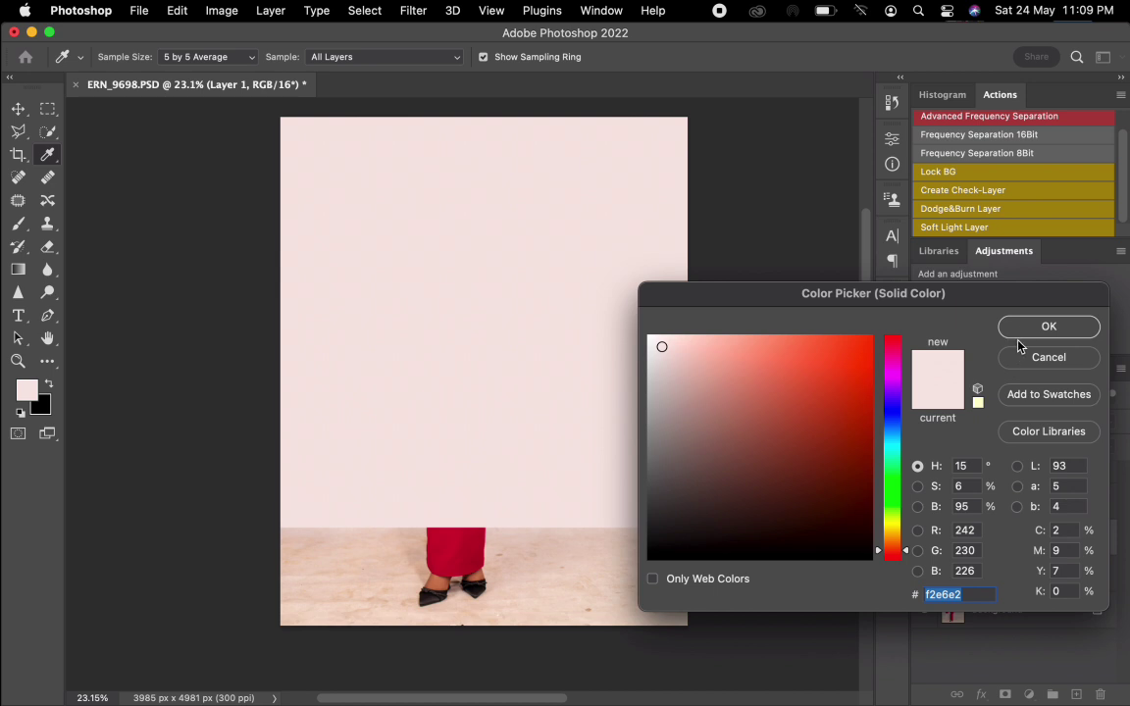
click(1004, 327)
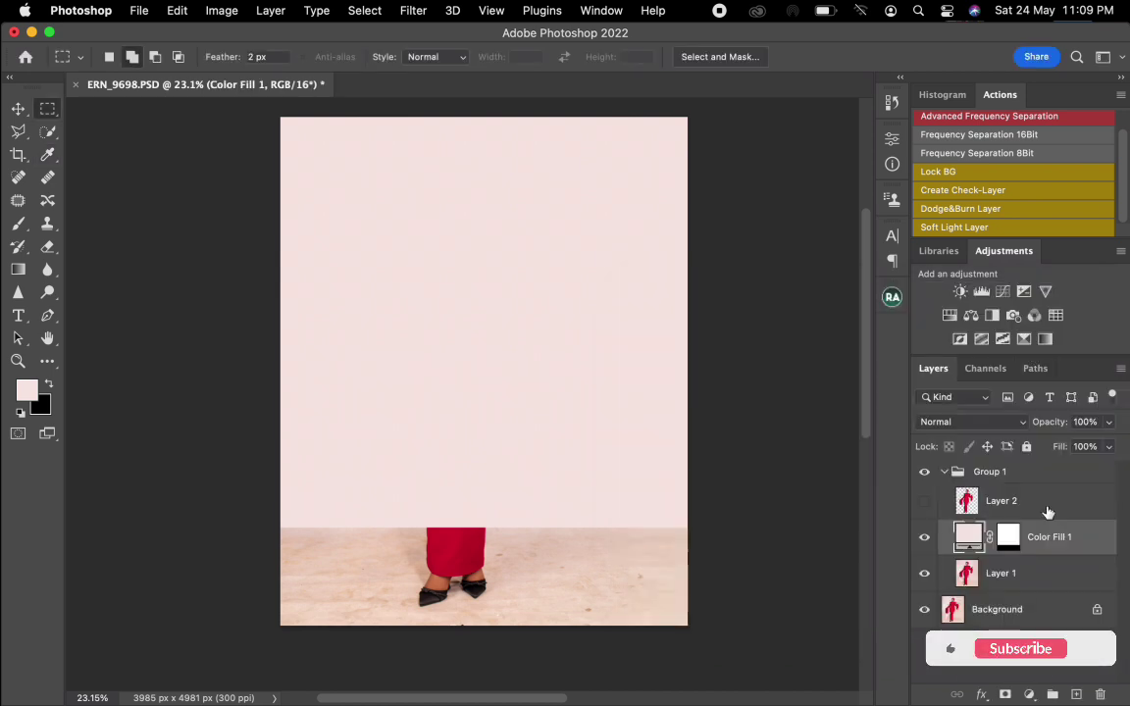
click(1088, 422)
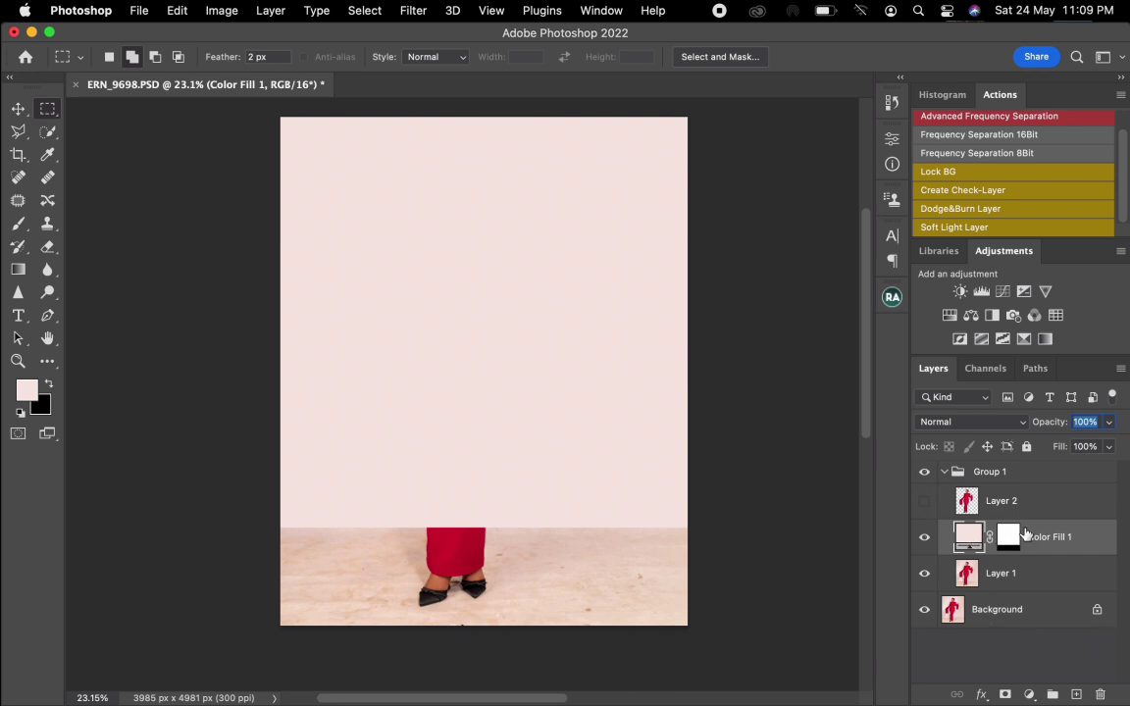
text(85)
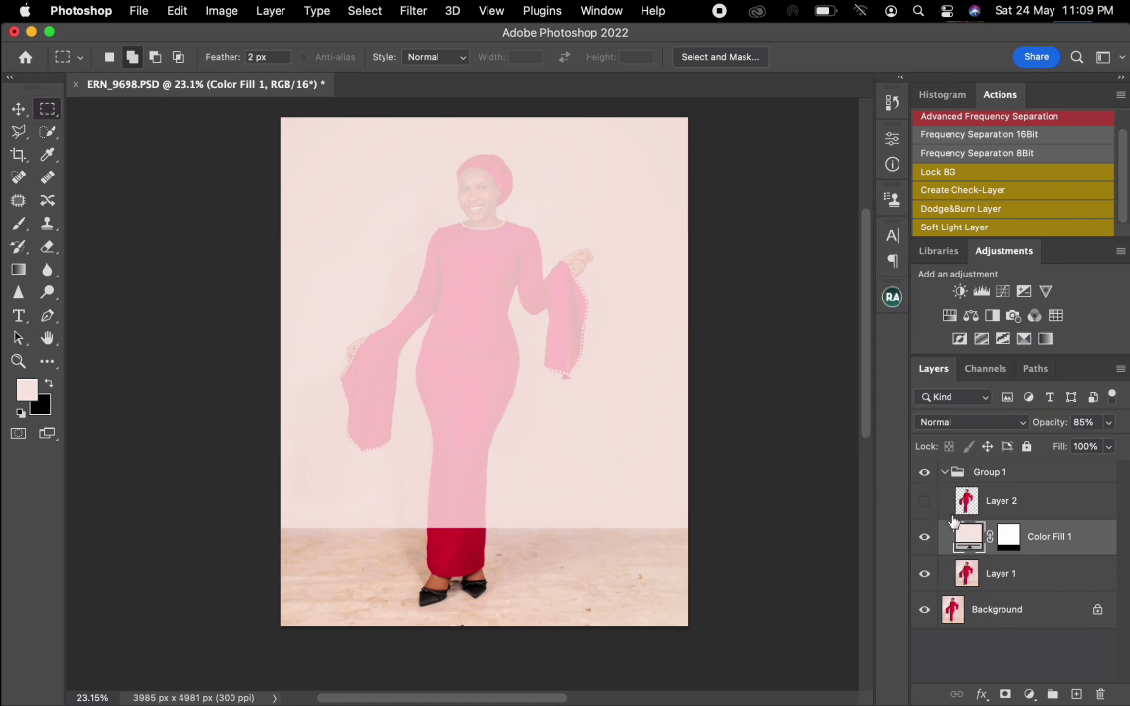
Step: Load the color fill layer's mask as a selection and invert it to select the floor area
drag(1003, 538, 1011, 543)
super+click(1009, 539)
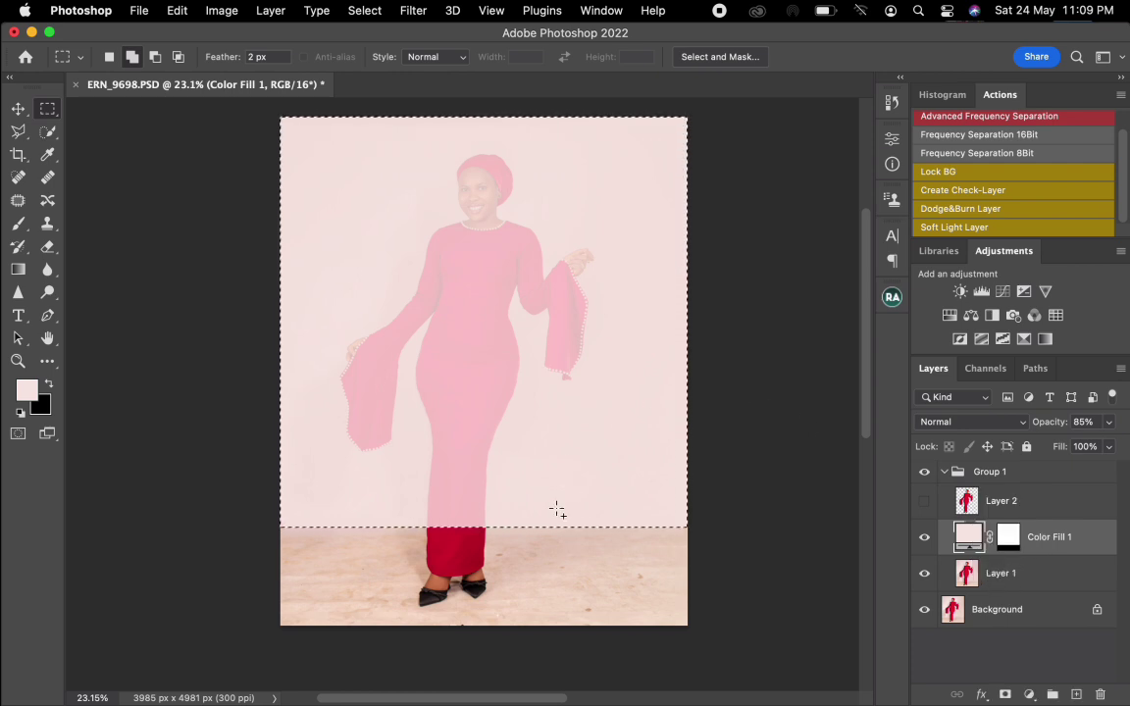
key(super+shift+i)
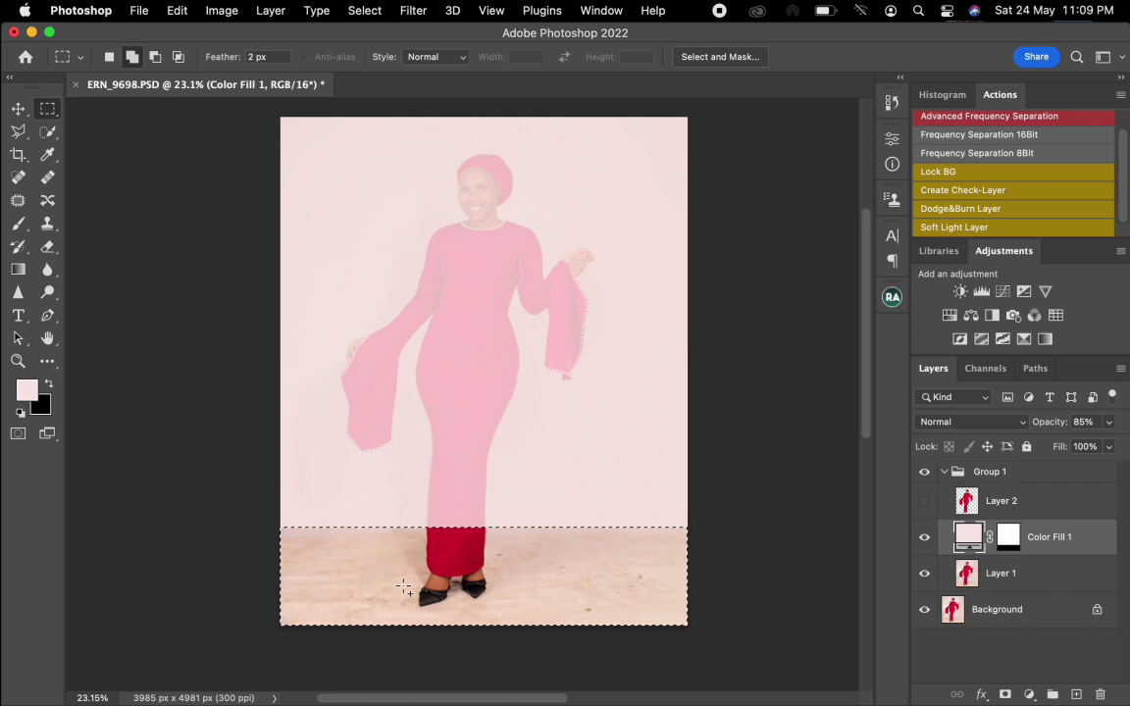
Step: Activate Layer 1 and prepare the Mixer Brush with a cleaned brush for blending the selected floor
key(z)
drag(444, 595, 438, 566)
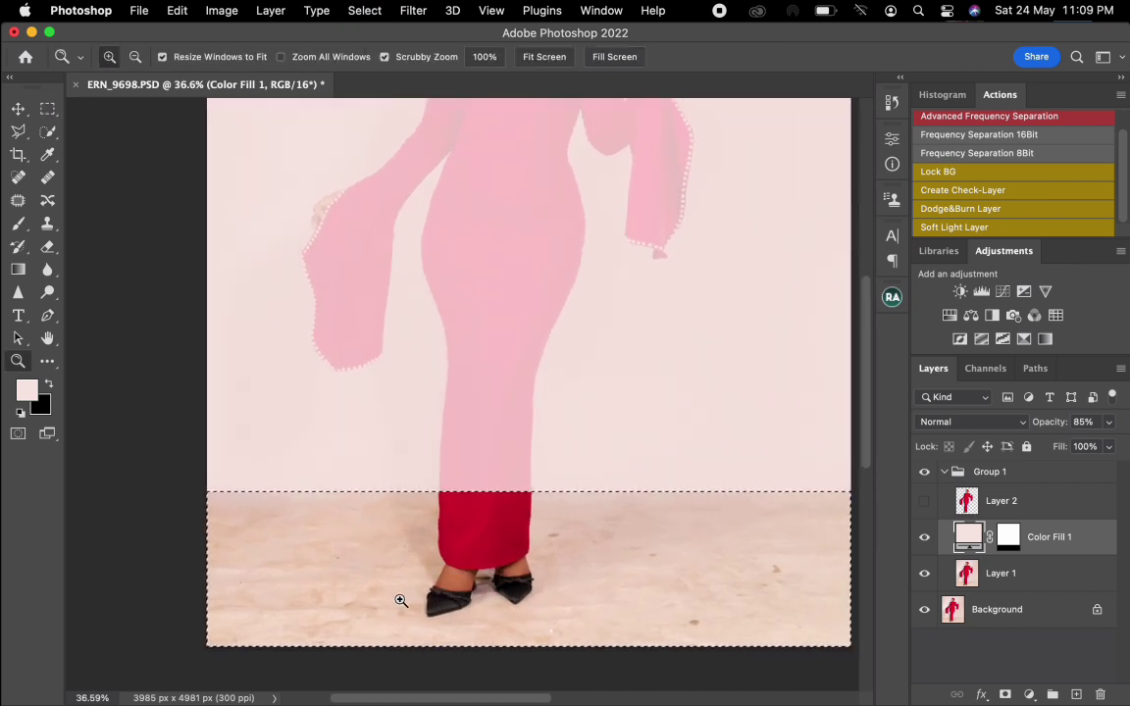
key(m)
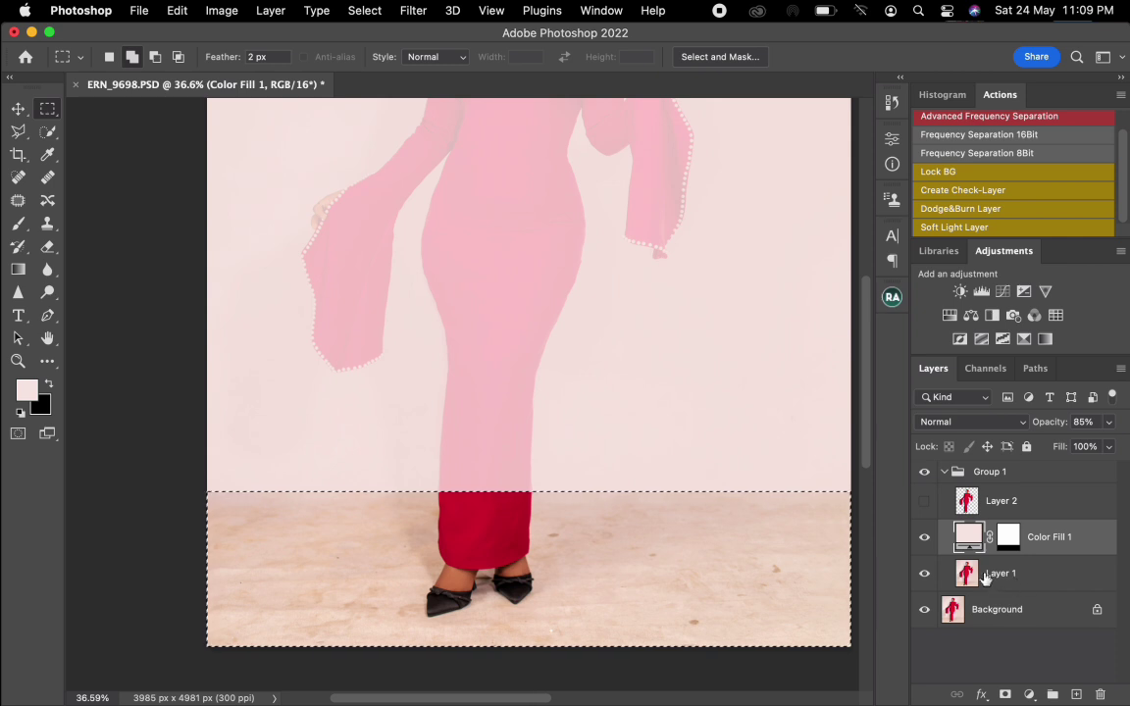
click(1024, 580)
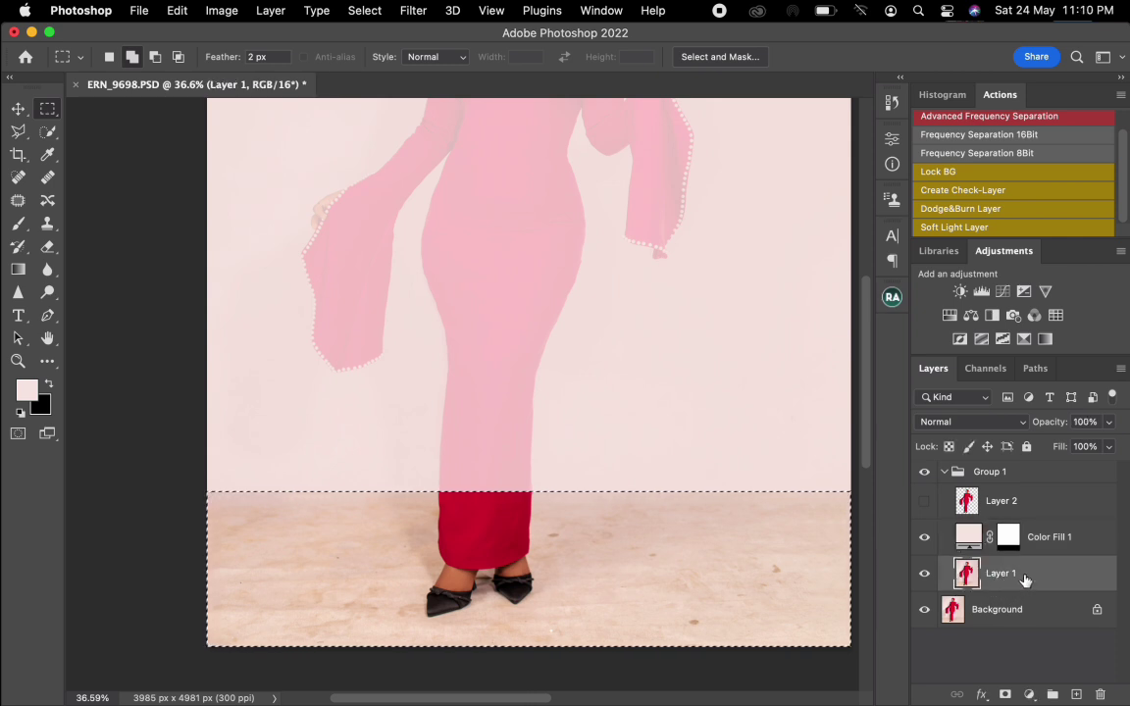
key(b)
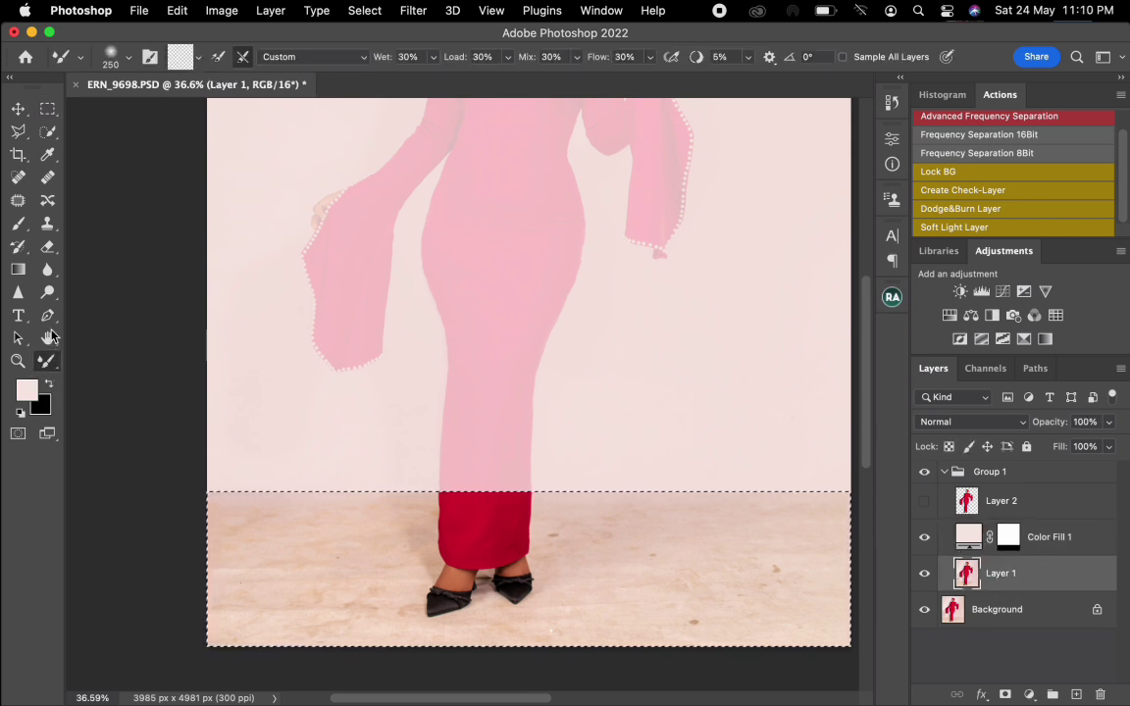
click(200, 63)
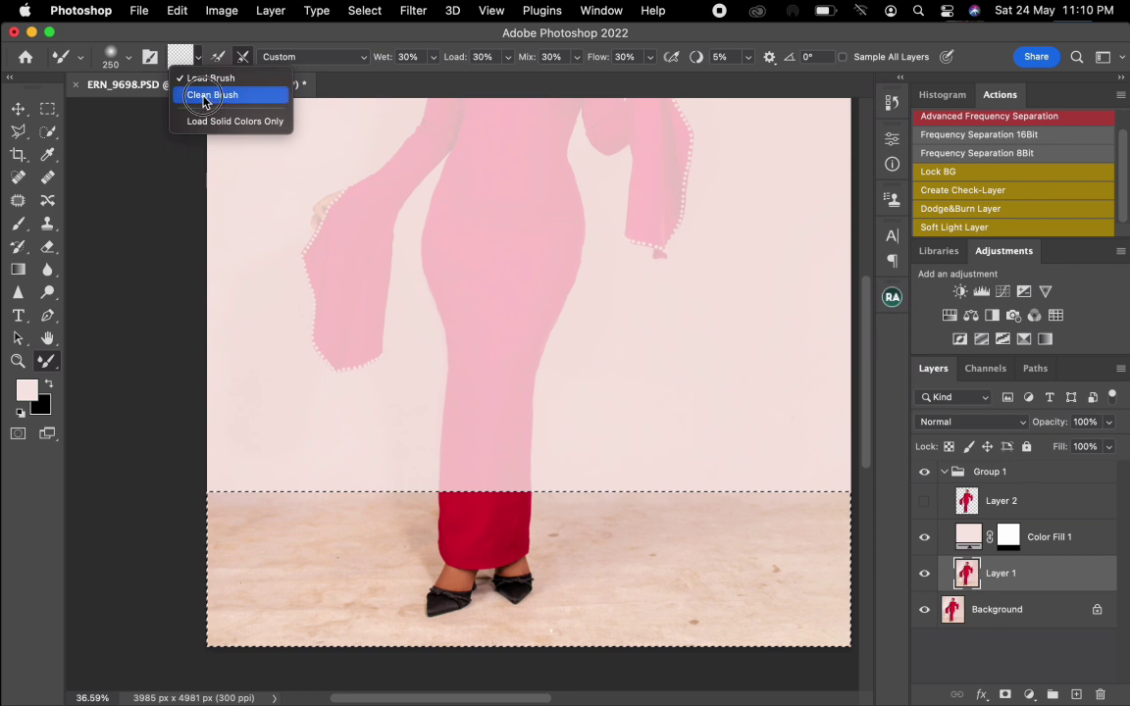
click(202, 92)
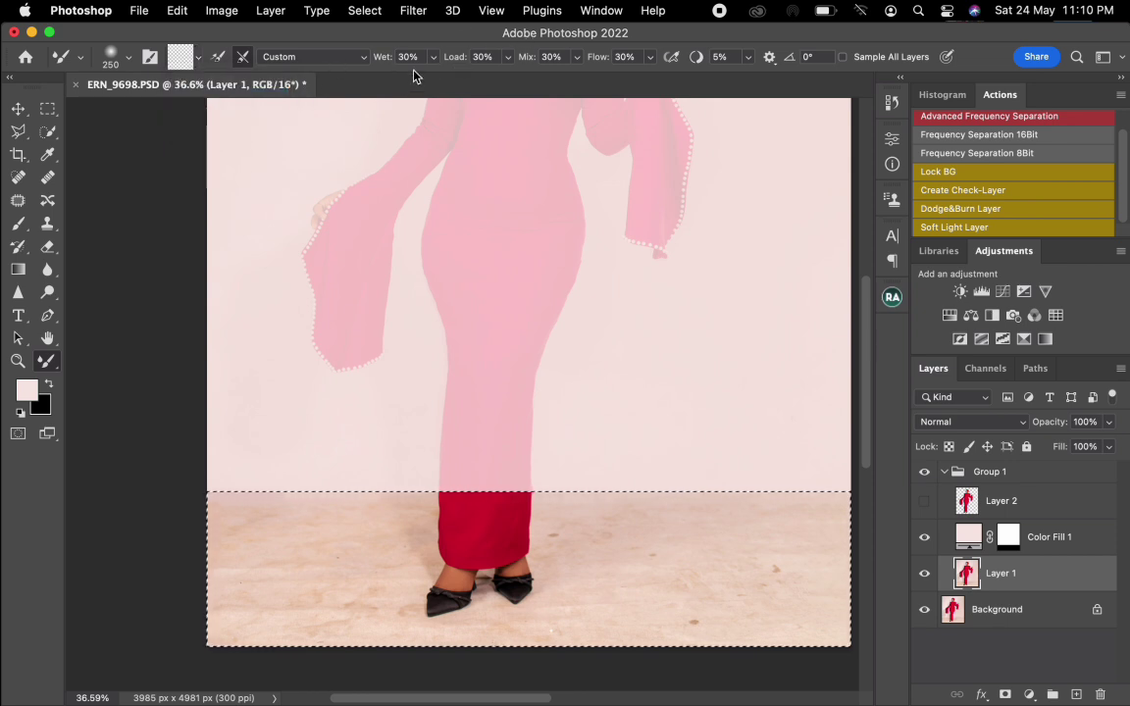
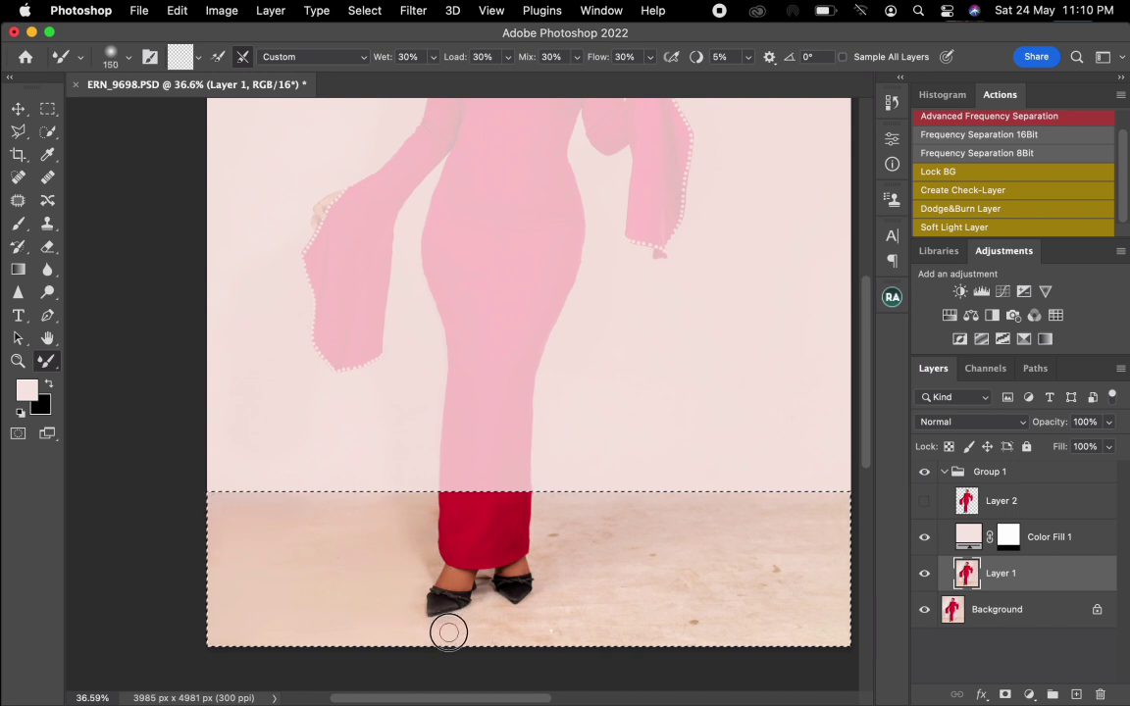
Step: Blend the floor stains around the shoes and across the right side with the Mixer Brush, varying its size from 175 to 500 px
key(bracketright)
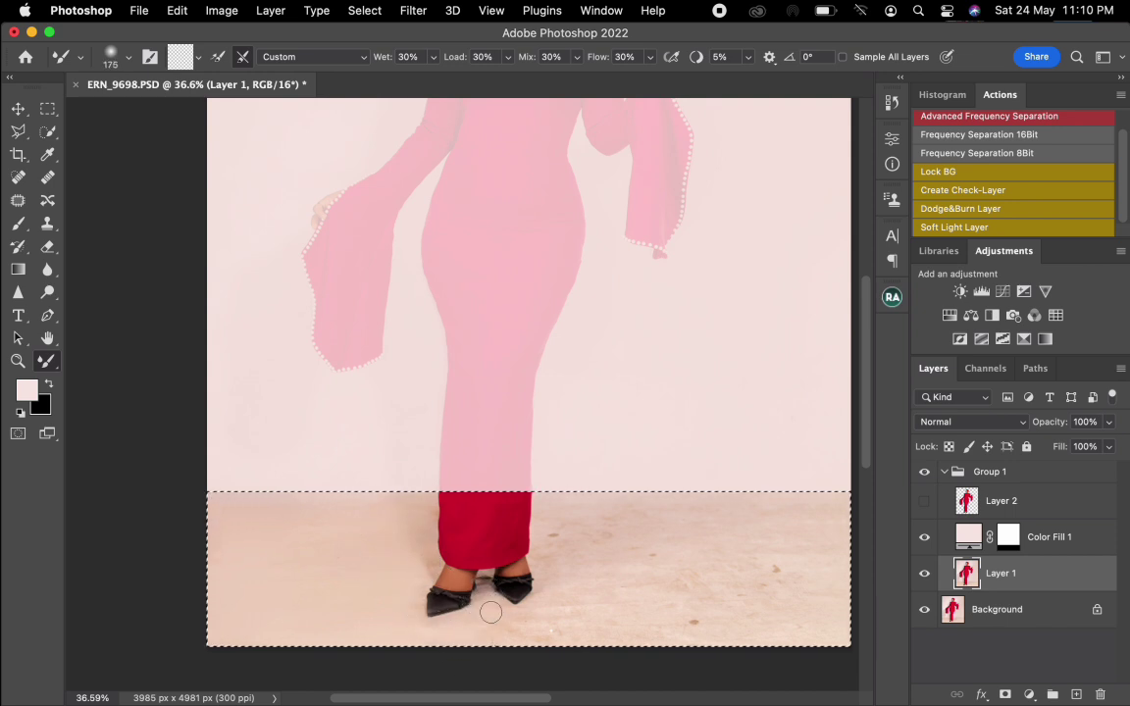
key(bracketright)
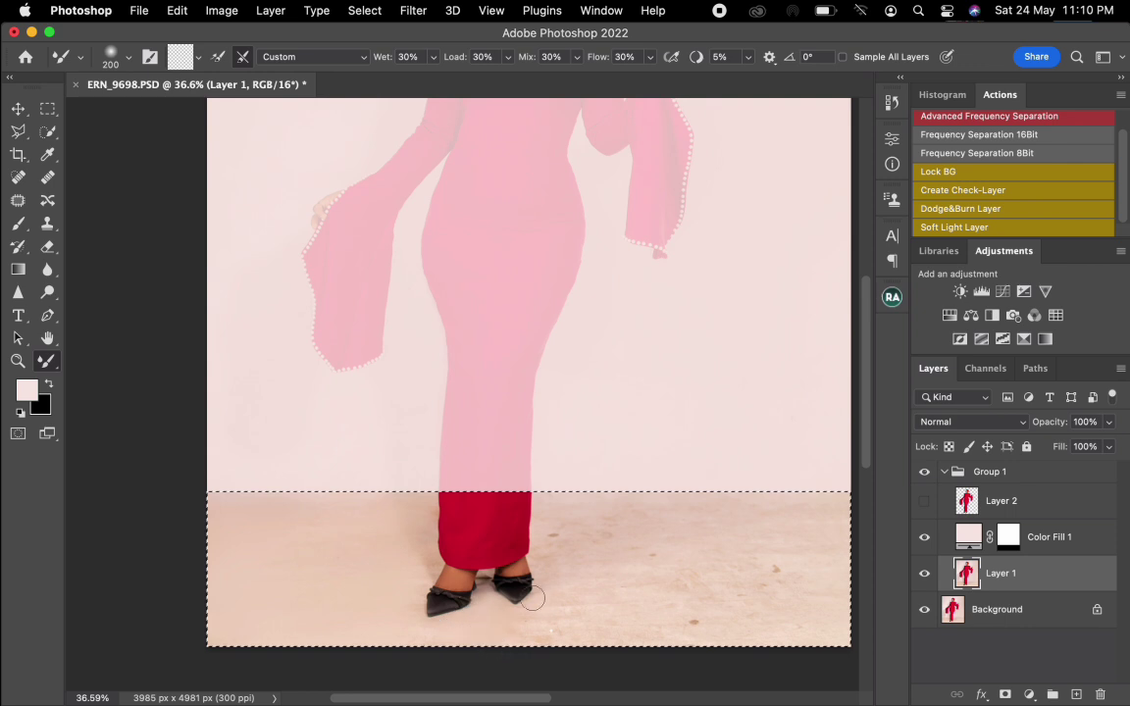
key(bracketright)
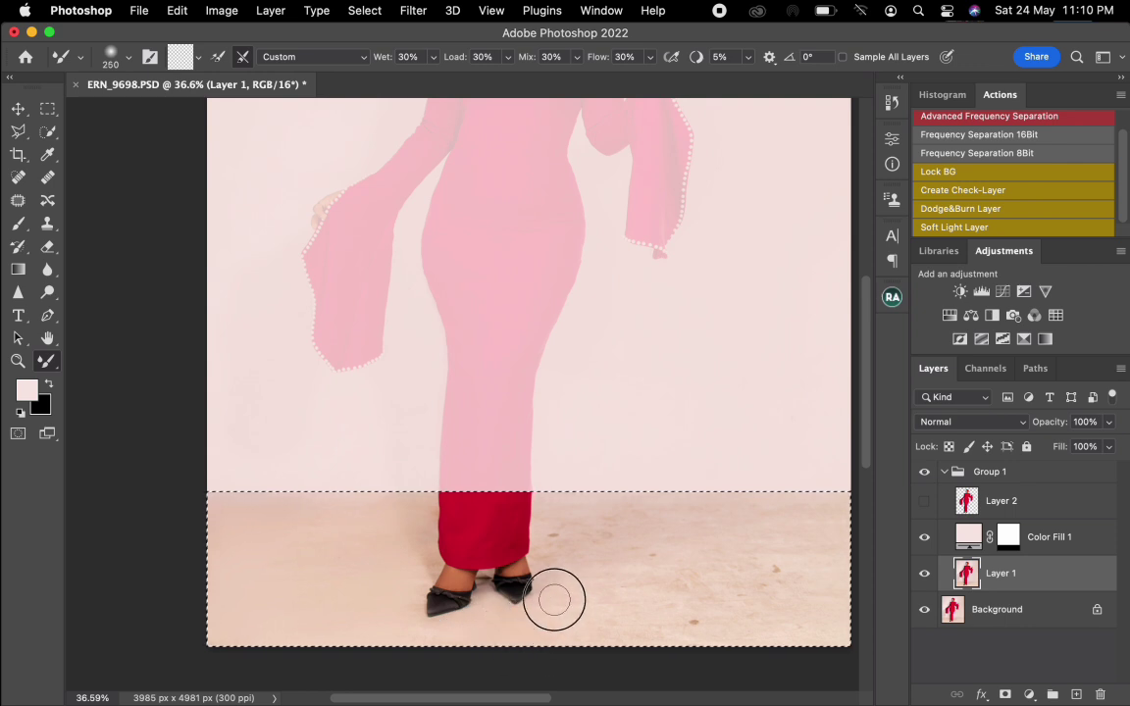
key(bracketleft)
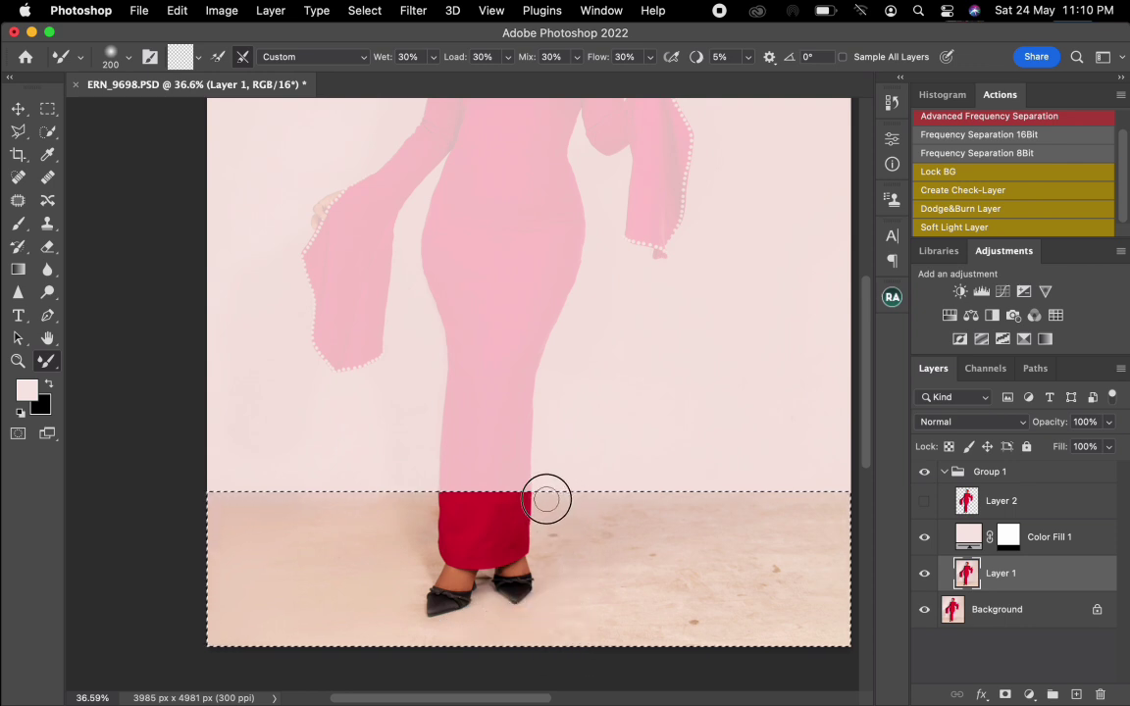
key(bracketright)
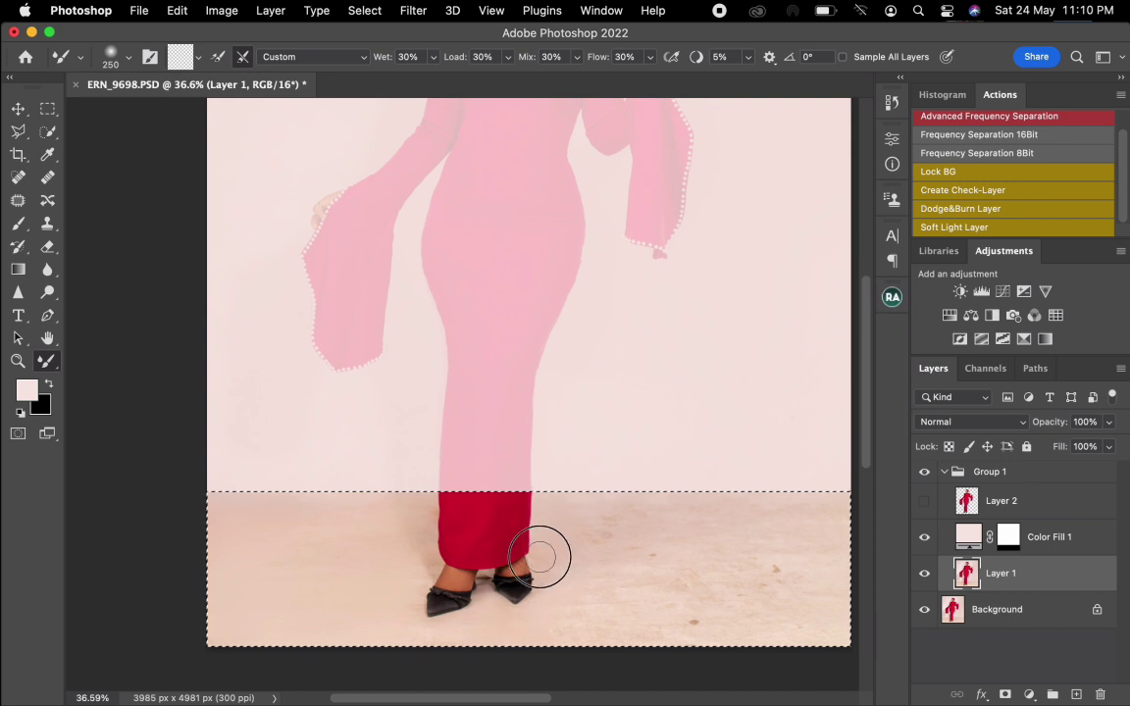
key(bracketright)
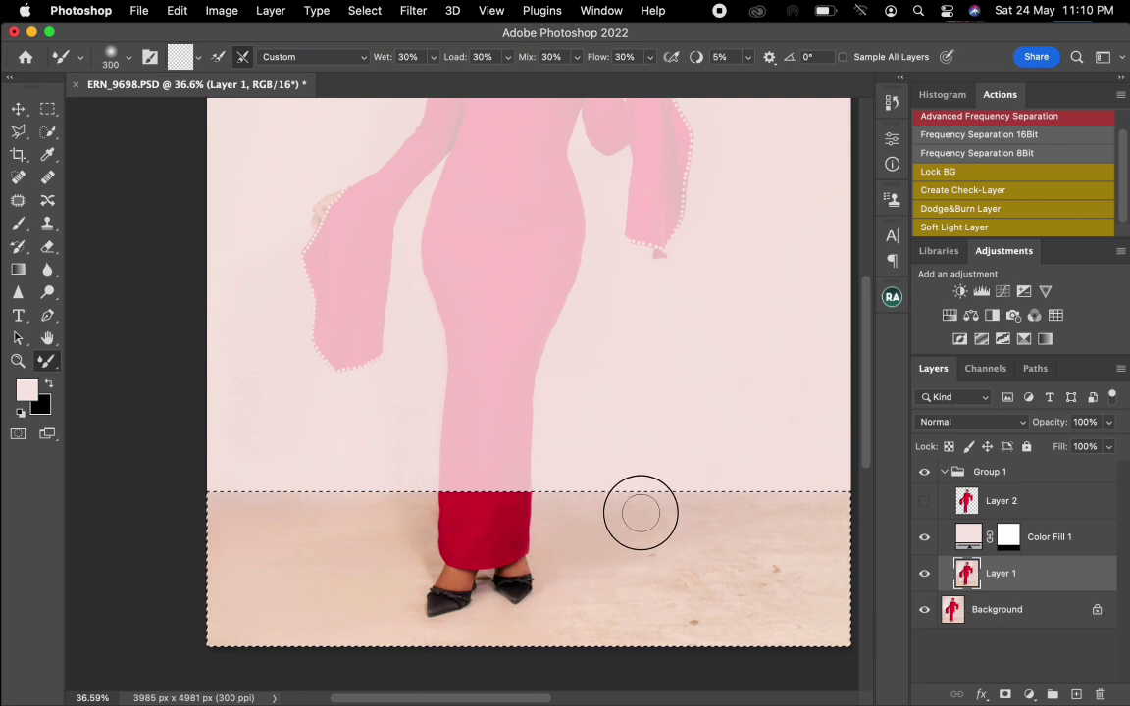
key(bracketright)
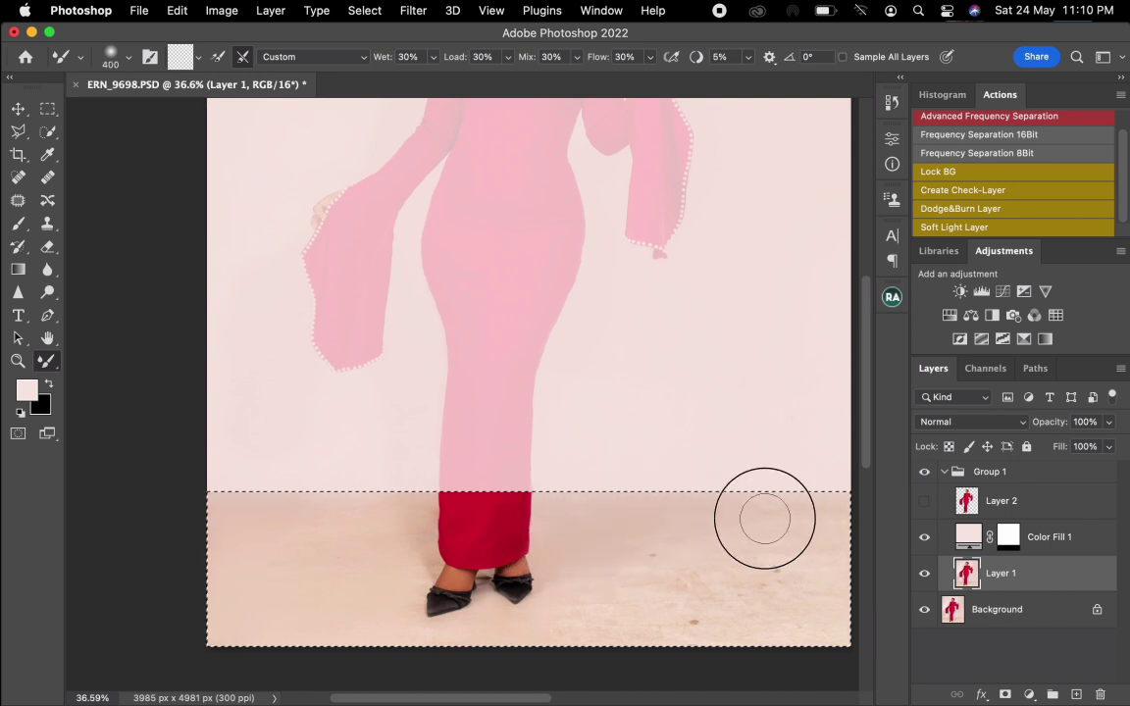
key(bracketright)
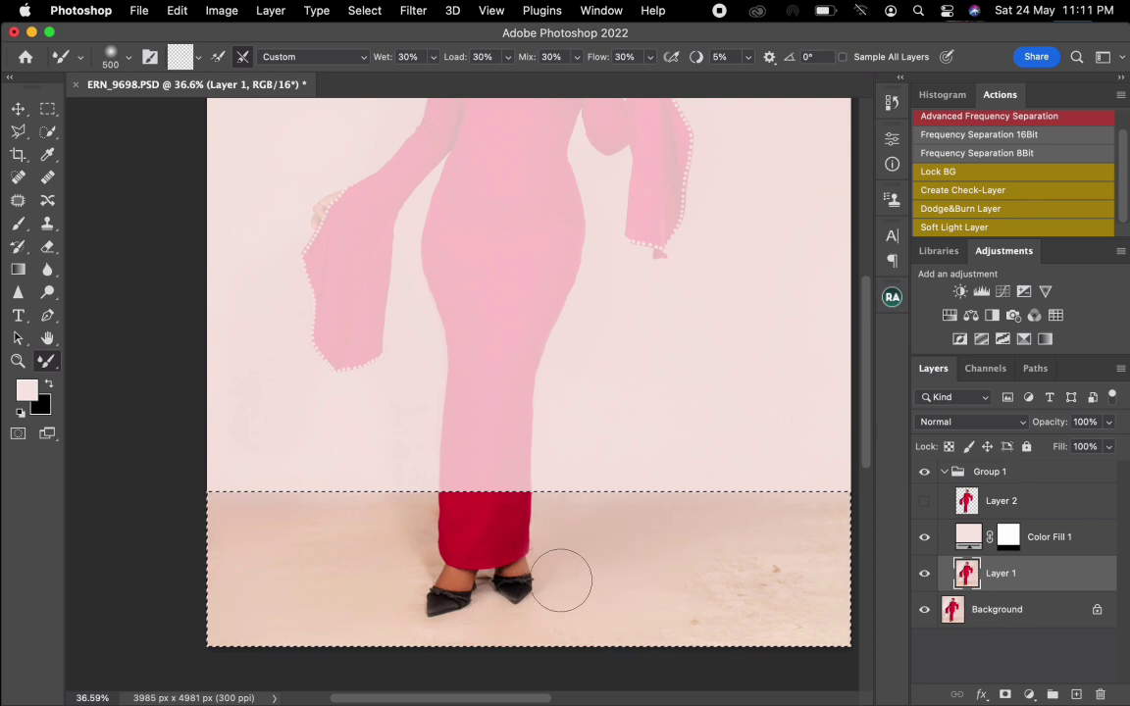
Step: Smooth the remaining blotches on the far right of the floor with the Mixer Brush at 500 px
scroll(657, 583, left, 2)
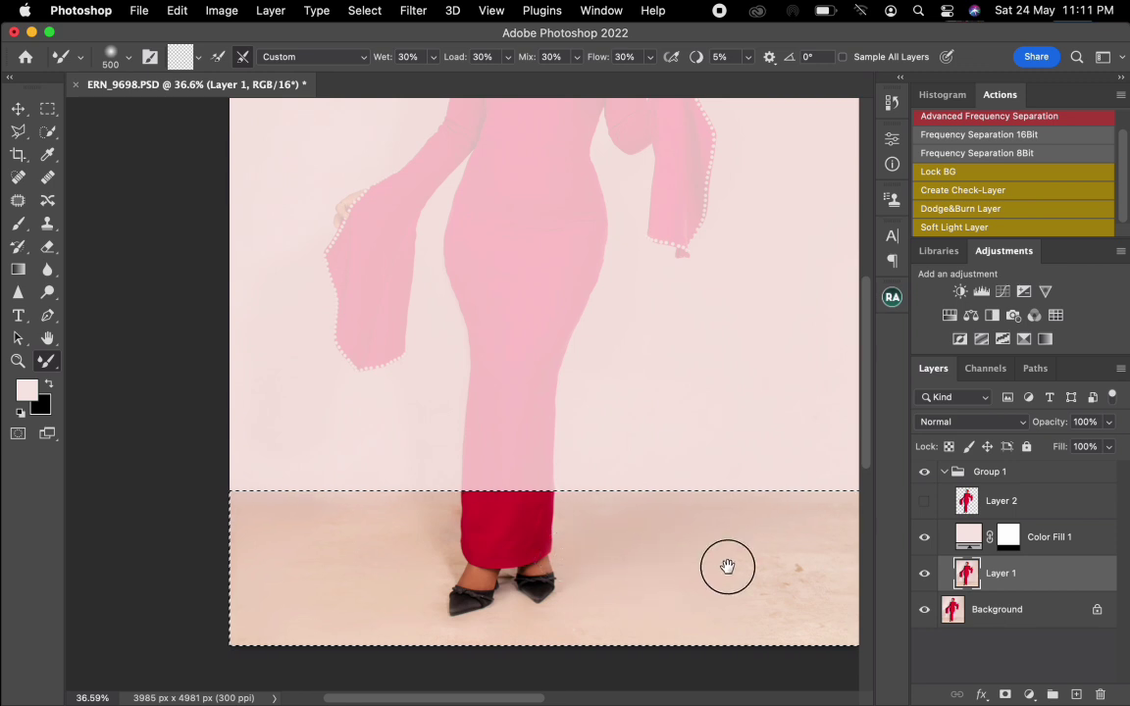
drag(727, 568, 662, 560)
key(bracketright)
key(bracketright)
key(bracketright)
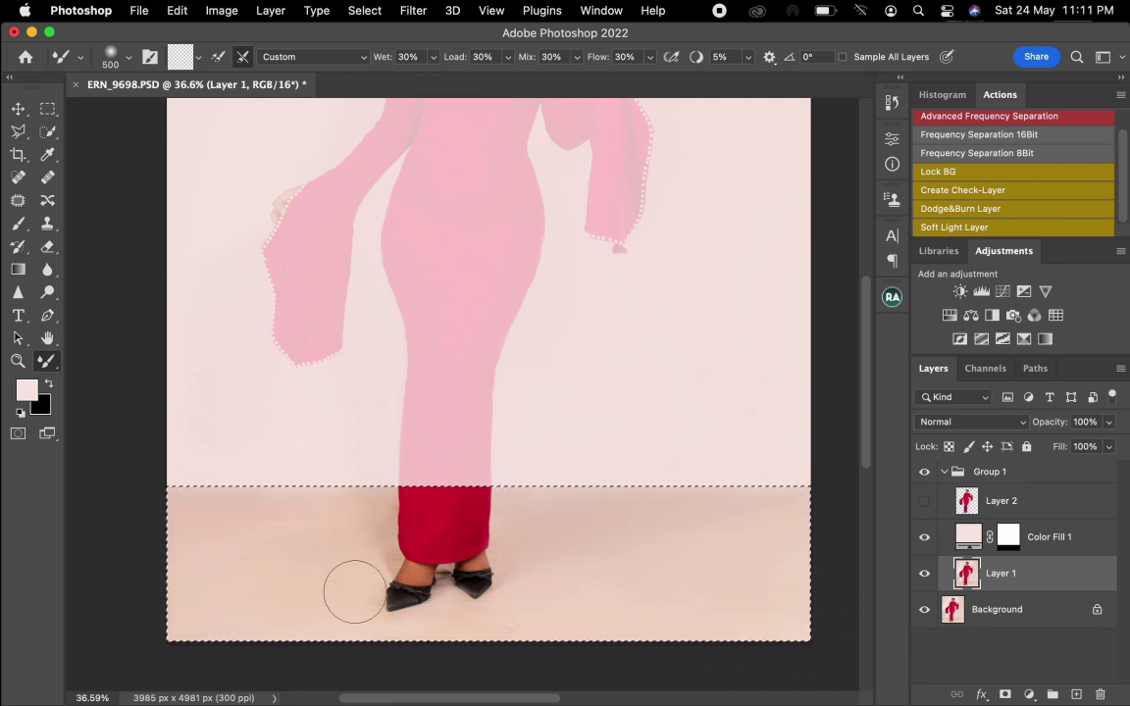
Step: Blend the floor beside the dress hem and shoes with the Mixer Brush at 175 to 300 px, and deselect the floor
key(bracketleft)
key(bracketleft)
key(bracketleft)
key(bracketleft)
key(bracketleft)
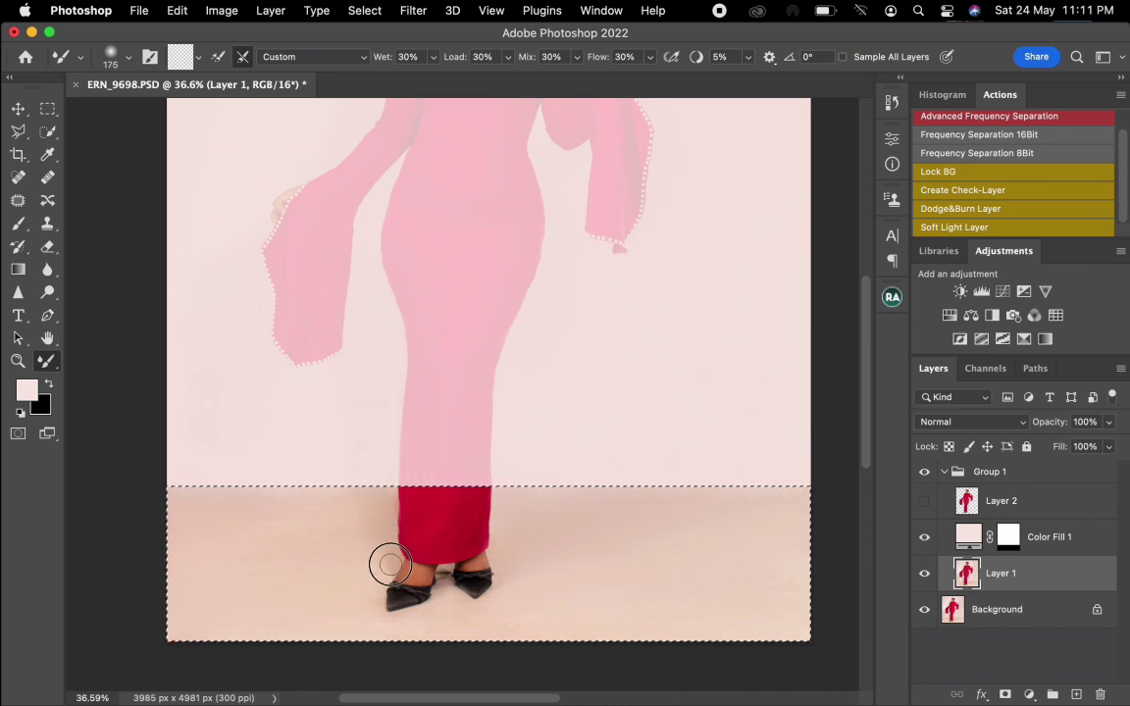
key(bracketright)
key(bracketright)
key(bracketright)
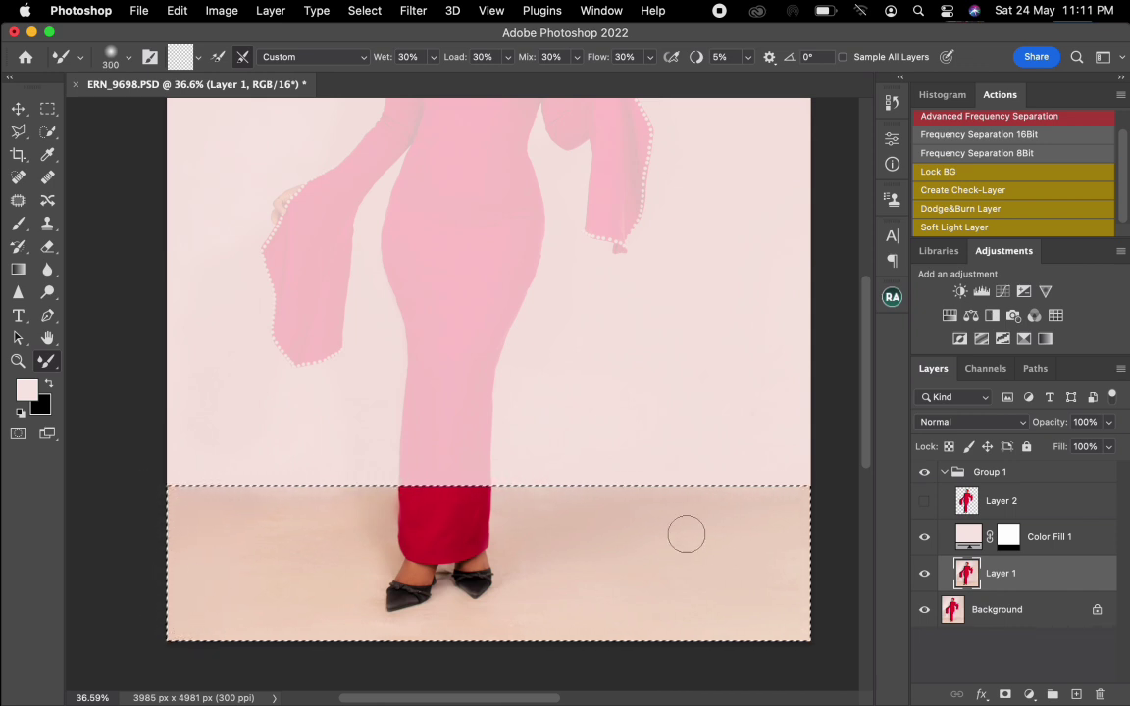
key(super+minus)
key(super+minus)
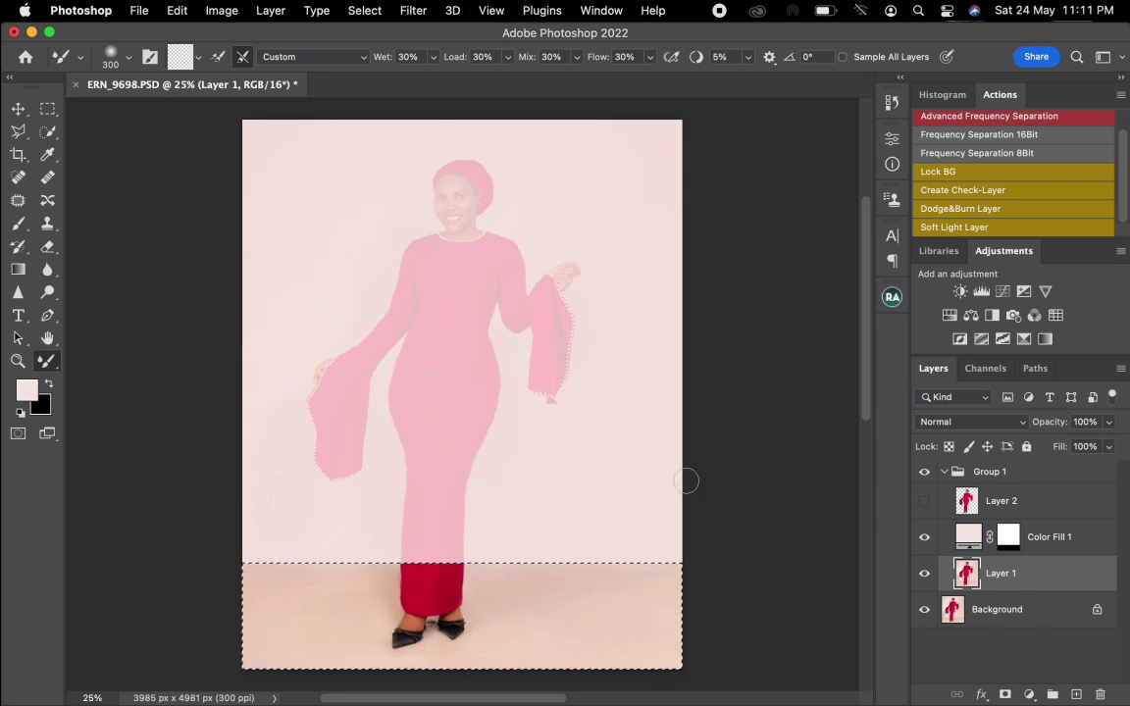
key(super+d)
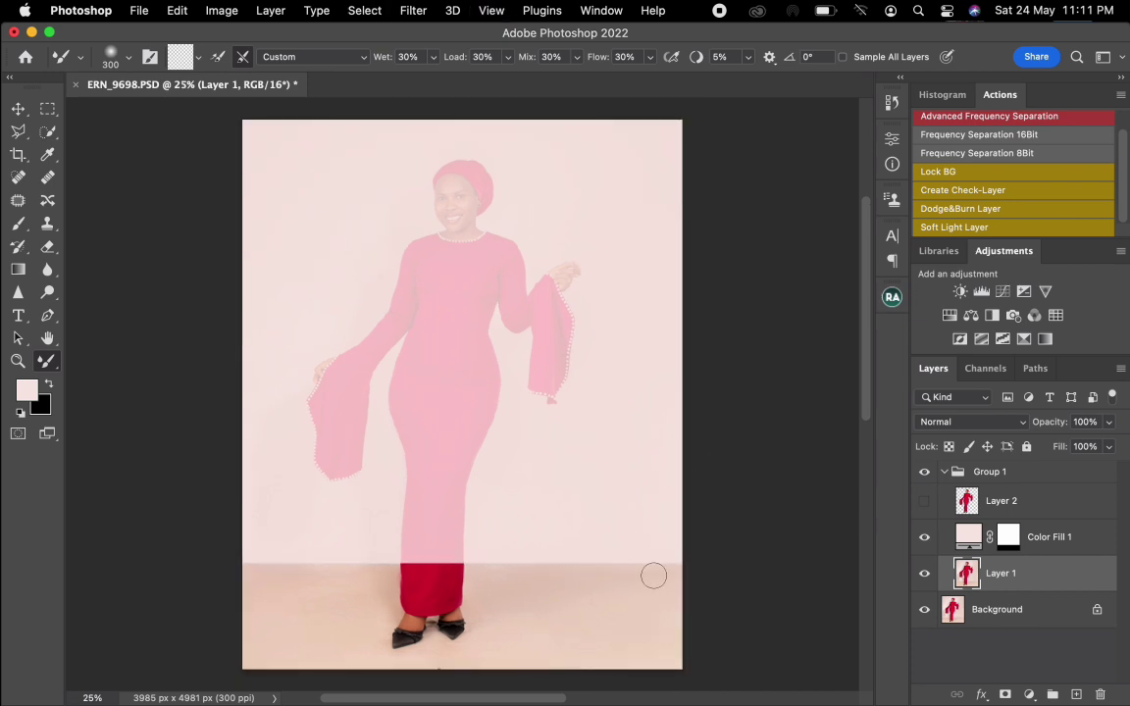
Step: Feather the color fill layer's mask to about 30 px to soften the line between wall and floor
click(891, 139)
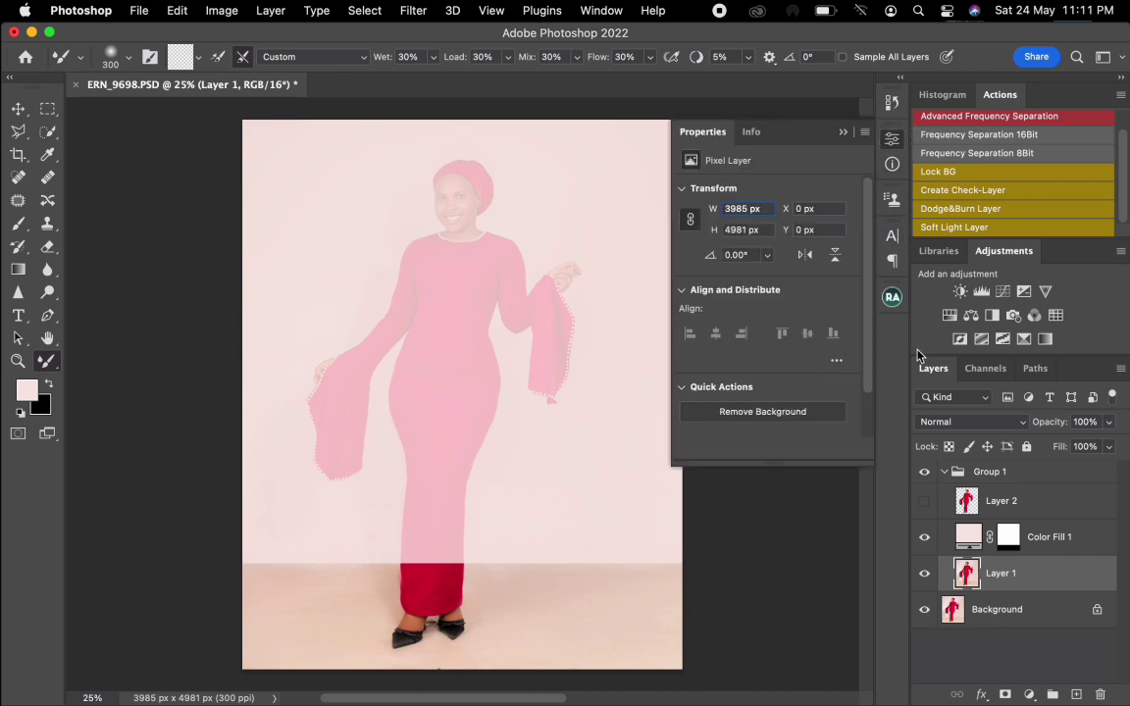
click(1009, 541)
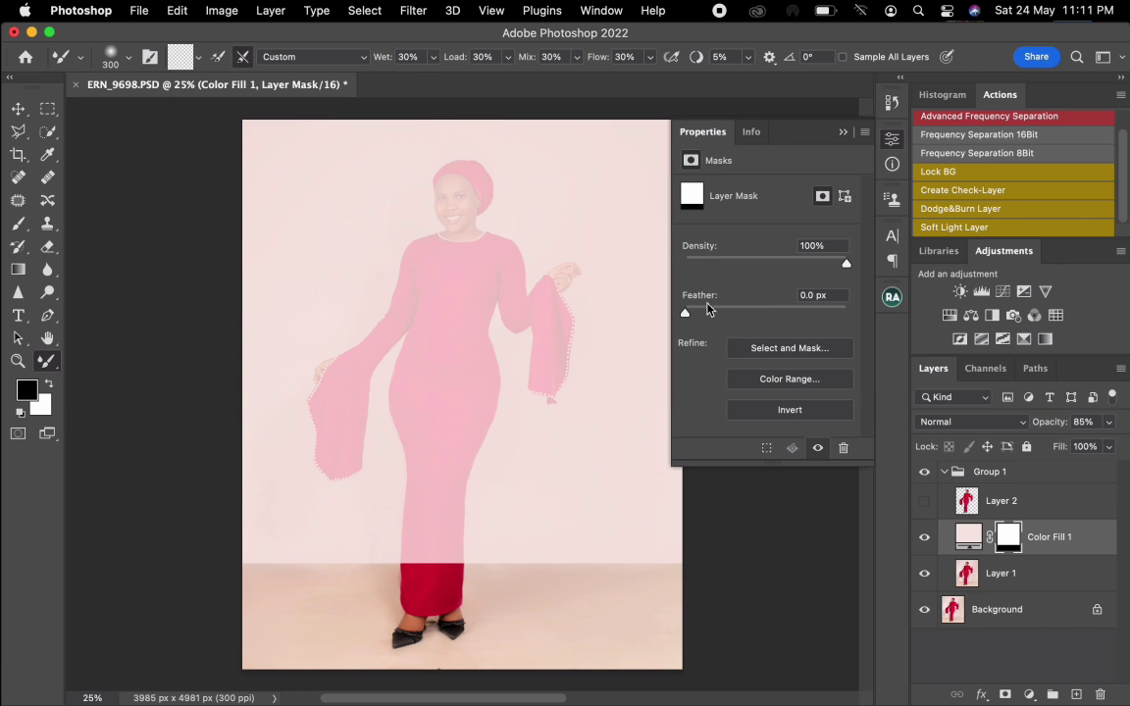
drag(686, 313, 753, 314)
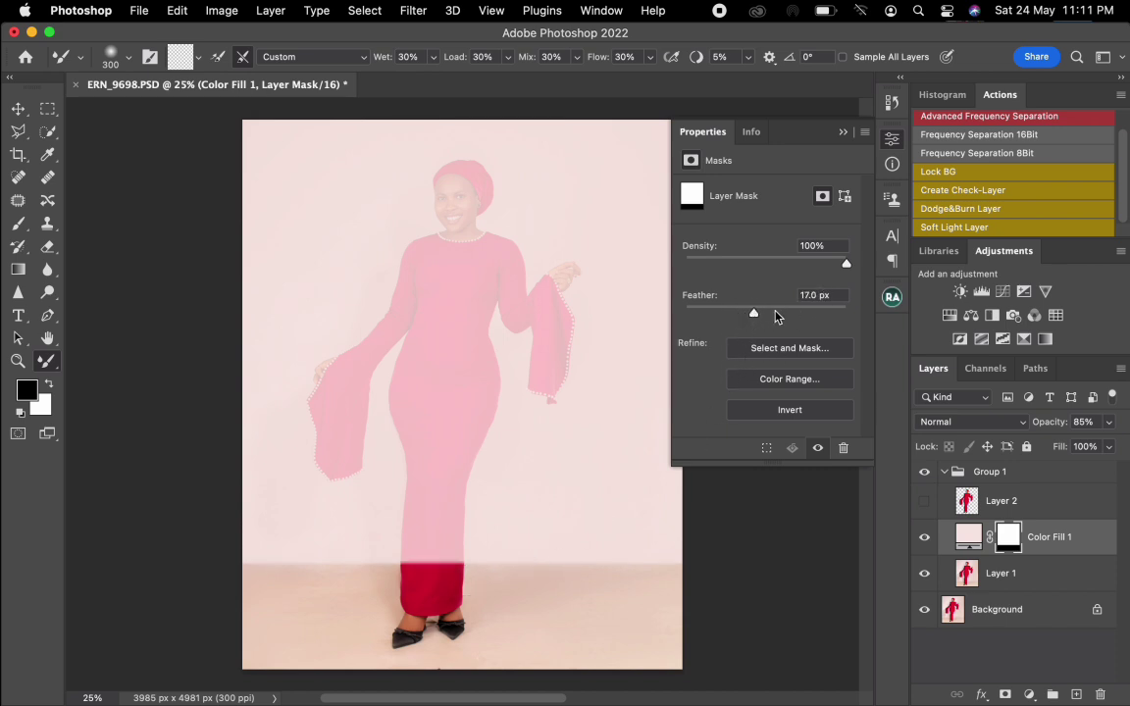
mouse_move(753, 312)
mouse_down()
mouse_move(775, 313)
mouse_move(763, 314)
mouse_up()
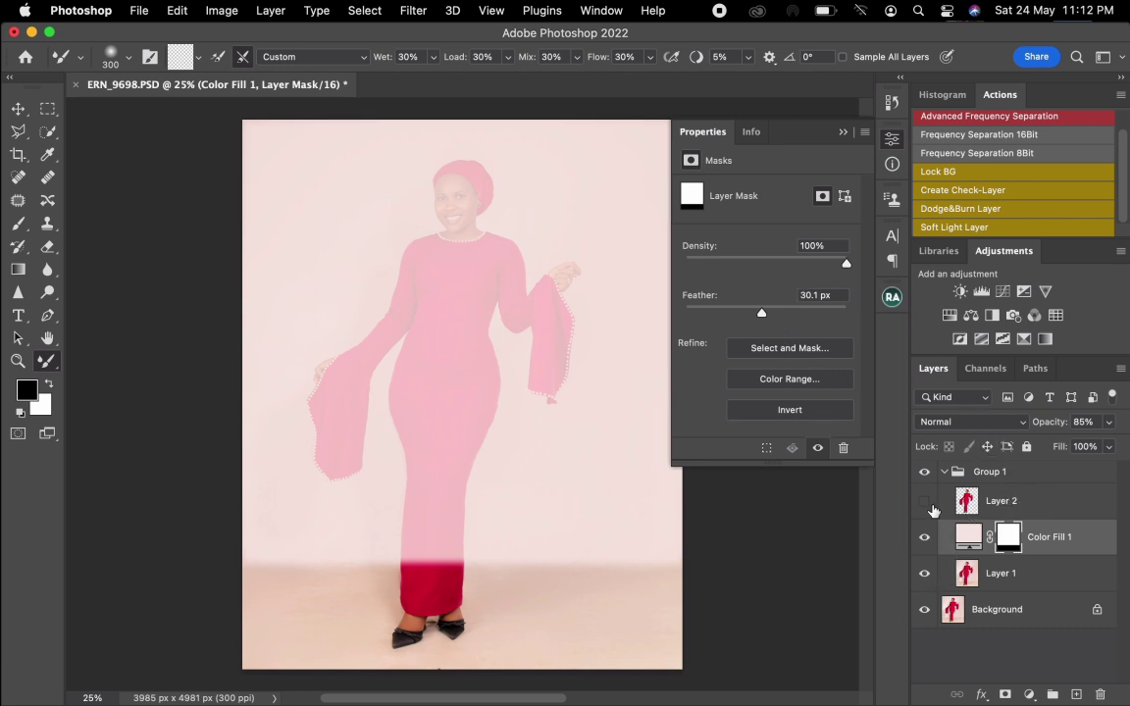
Step: Above the color fill, add a Black & White adjustment and a Color Balance adjustment with midtones Cyan–Red at -7
click(995, 320)
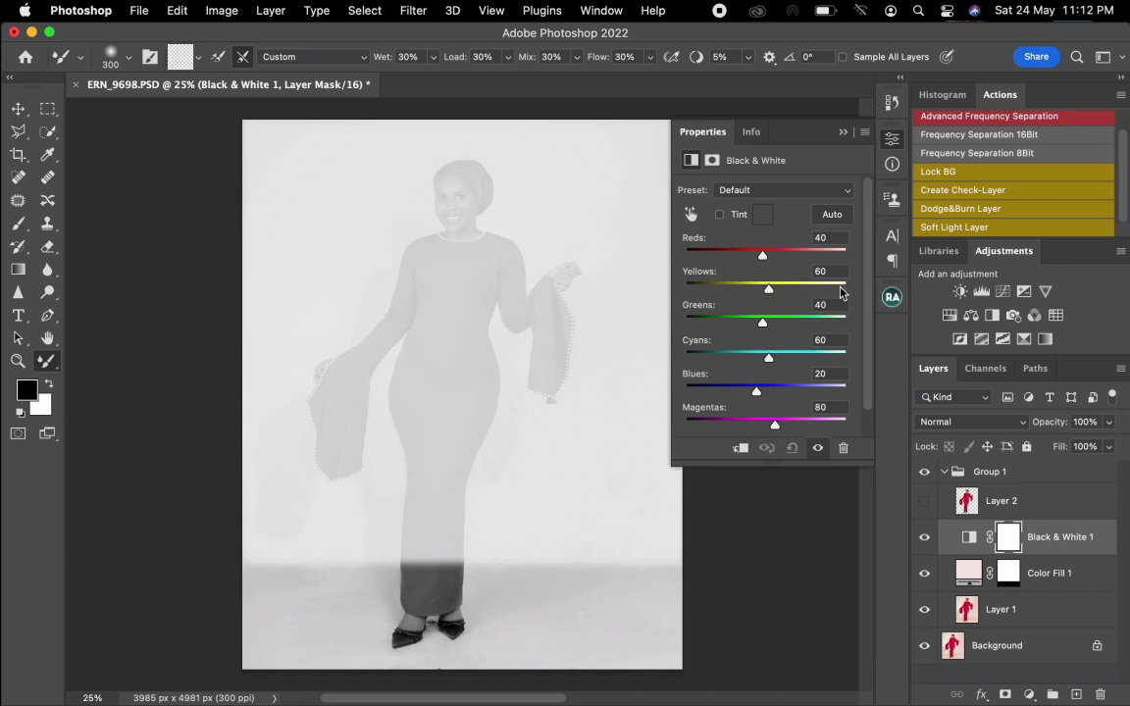
click(970, 315)
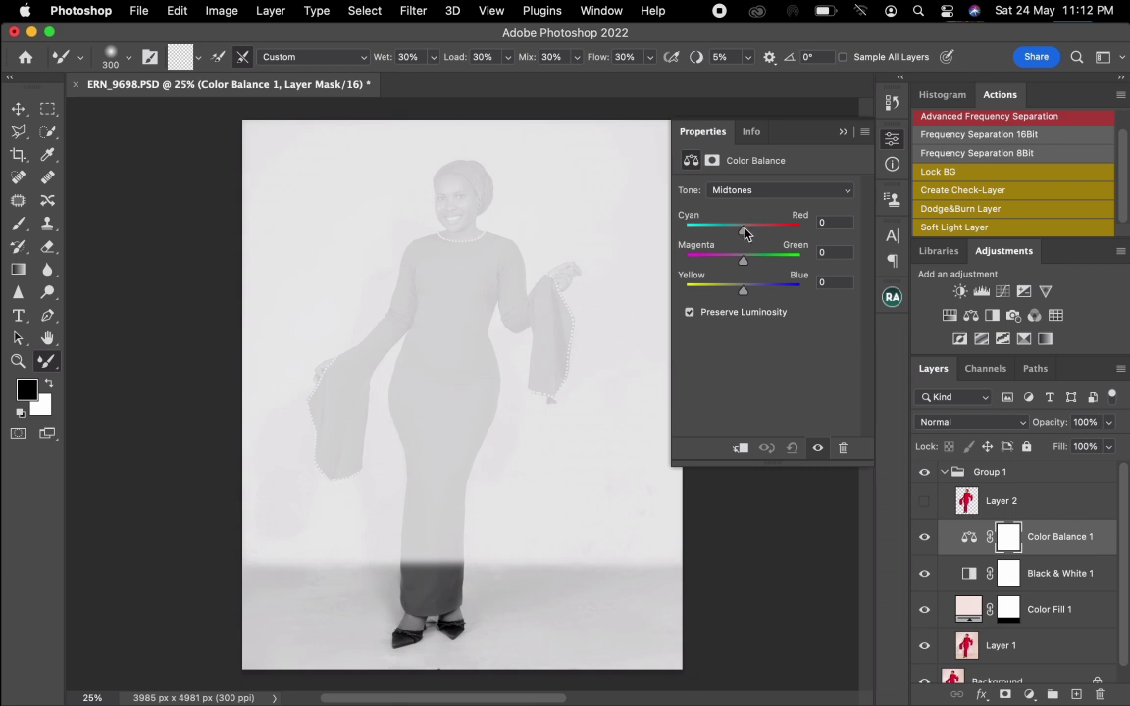
drag(745, 233, 739, 232)
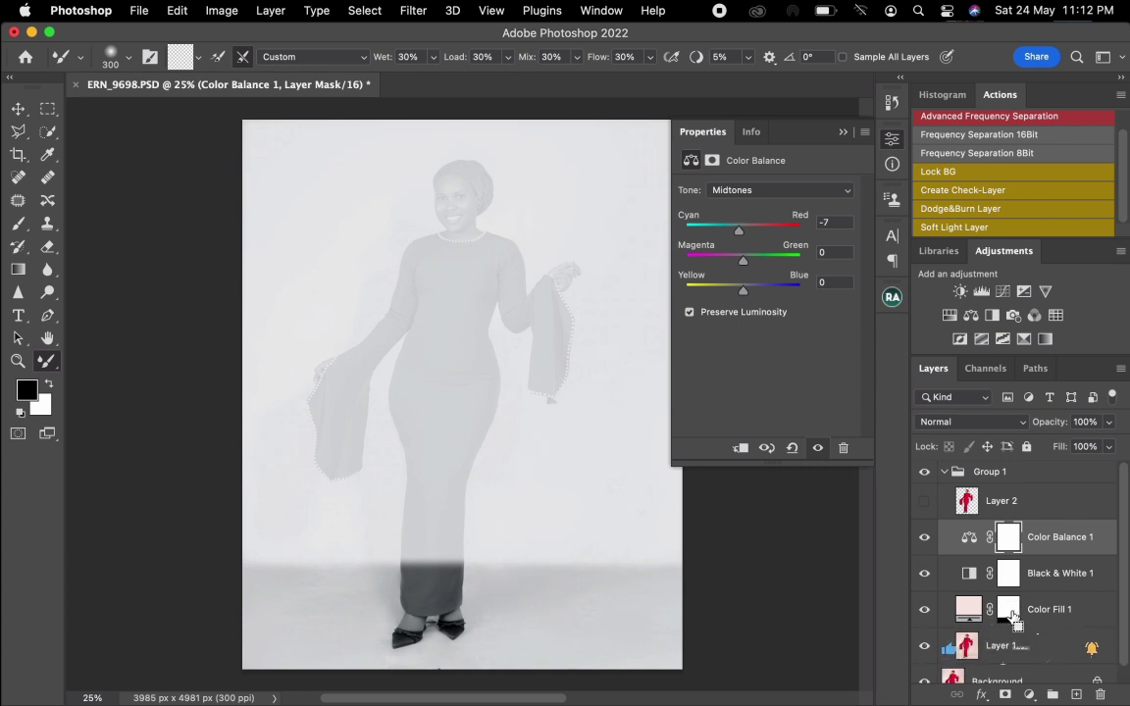
Step: Clear the floor selection loaded from the color fill's mask and make the cut-out woman on Layer 2 visible
drag(1017, 608, 1002, 644)
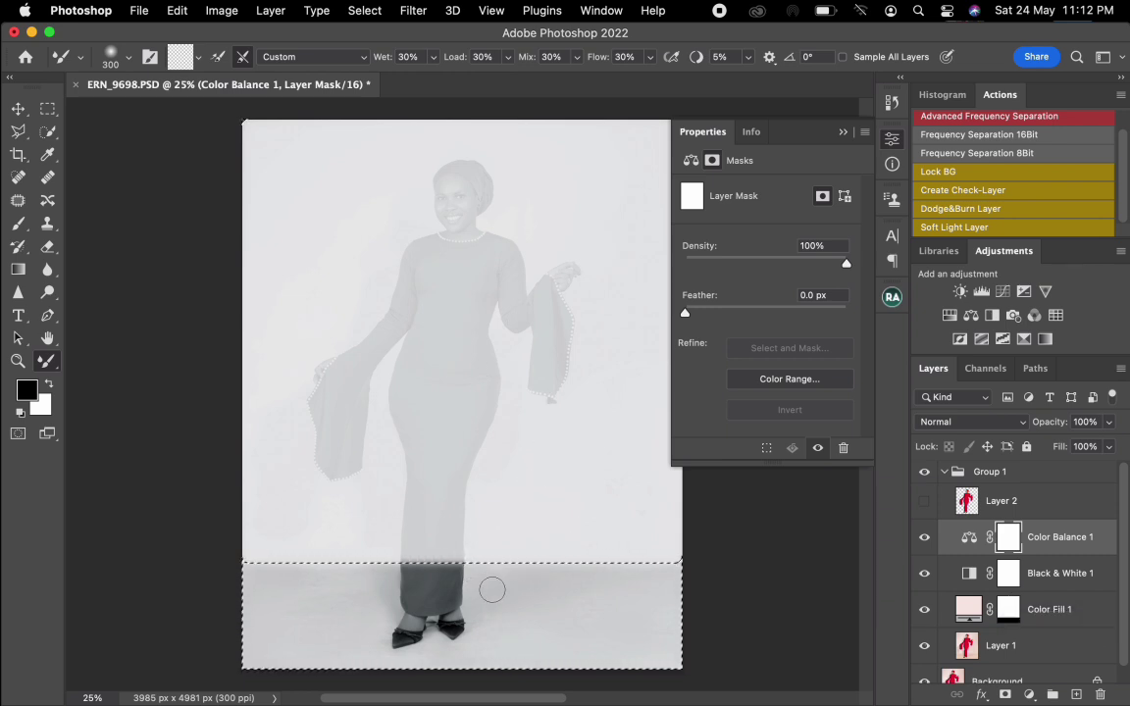
key(super+d)
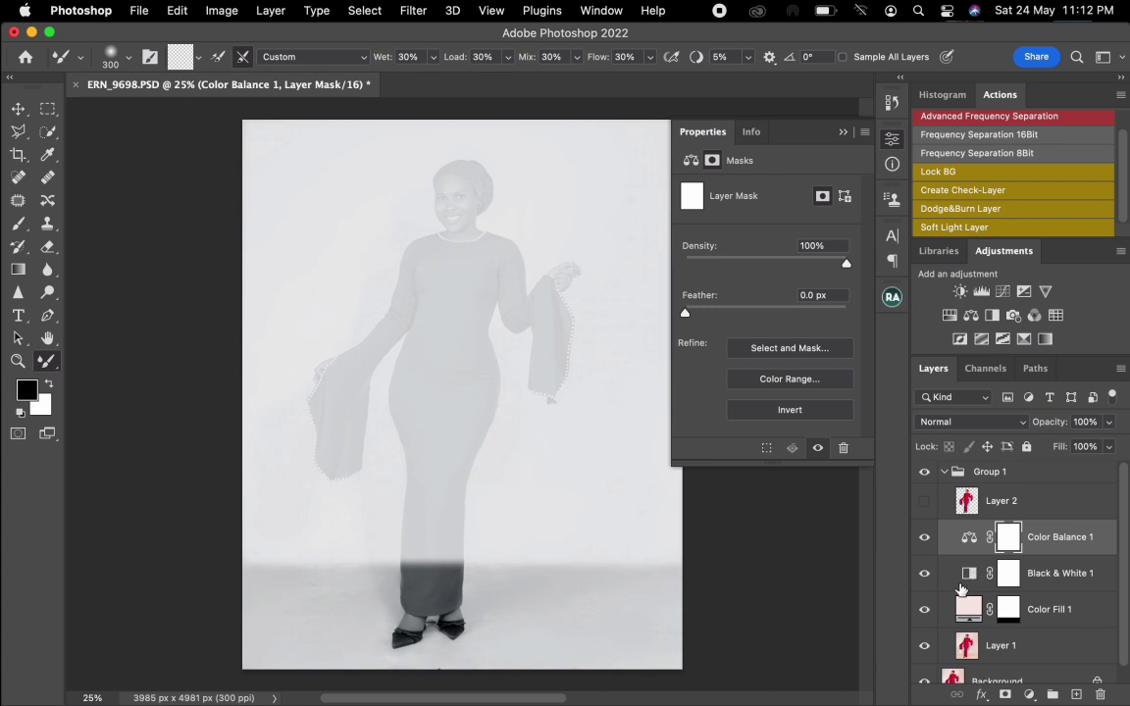
click(1023, 512)
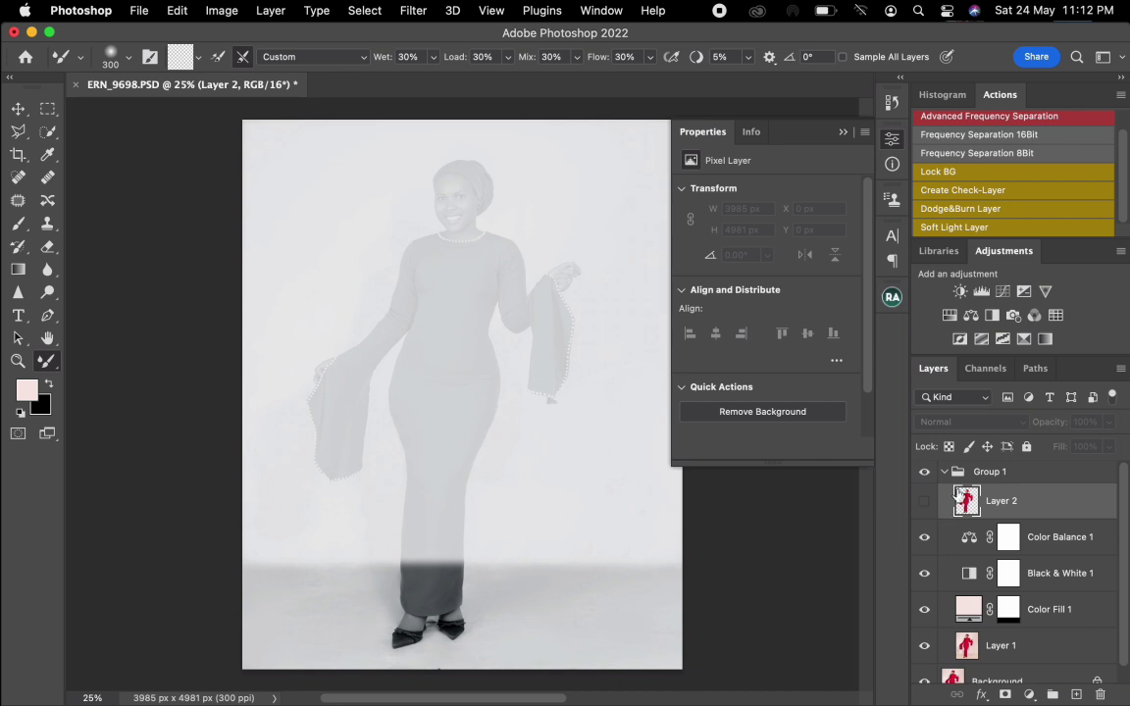
click(924, 501)
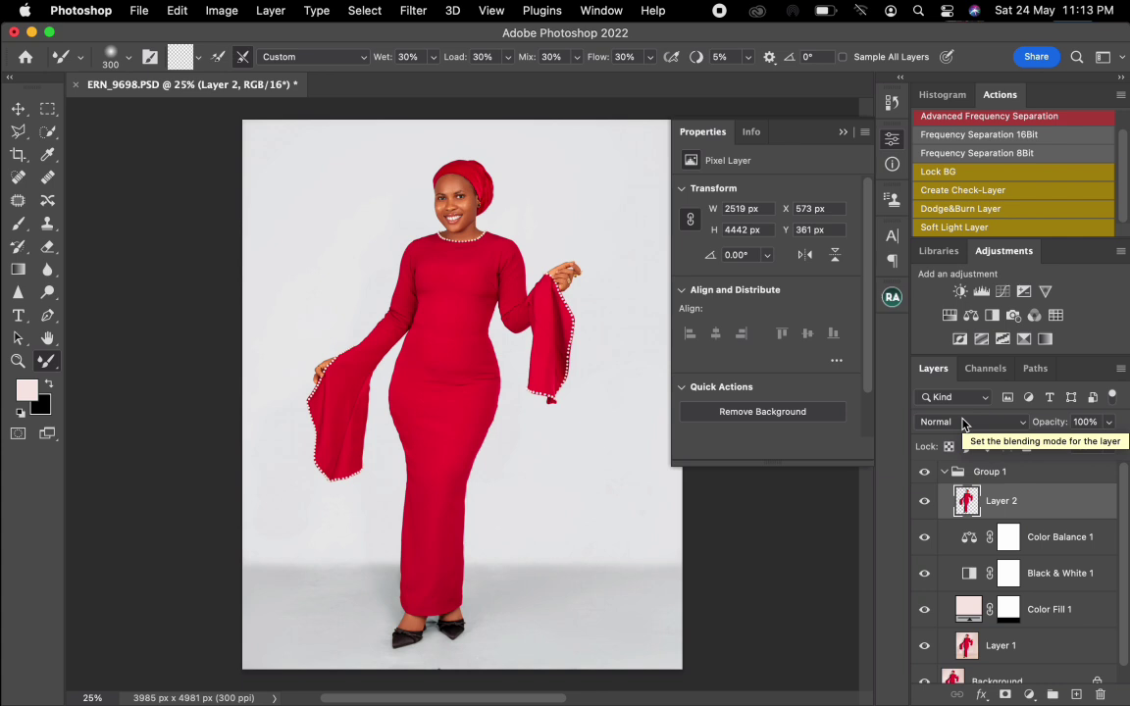
Step: Collapse Group 1 and toggle its visibility to compare the cleaned backdrop with the original photo
click(944, 474)
click(925, 473)
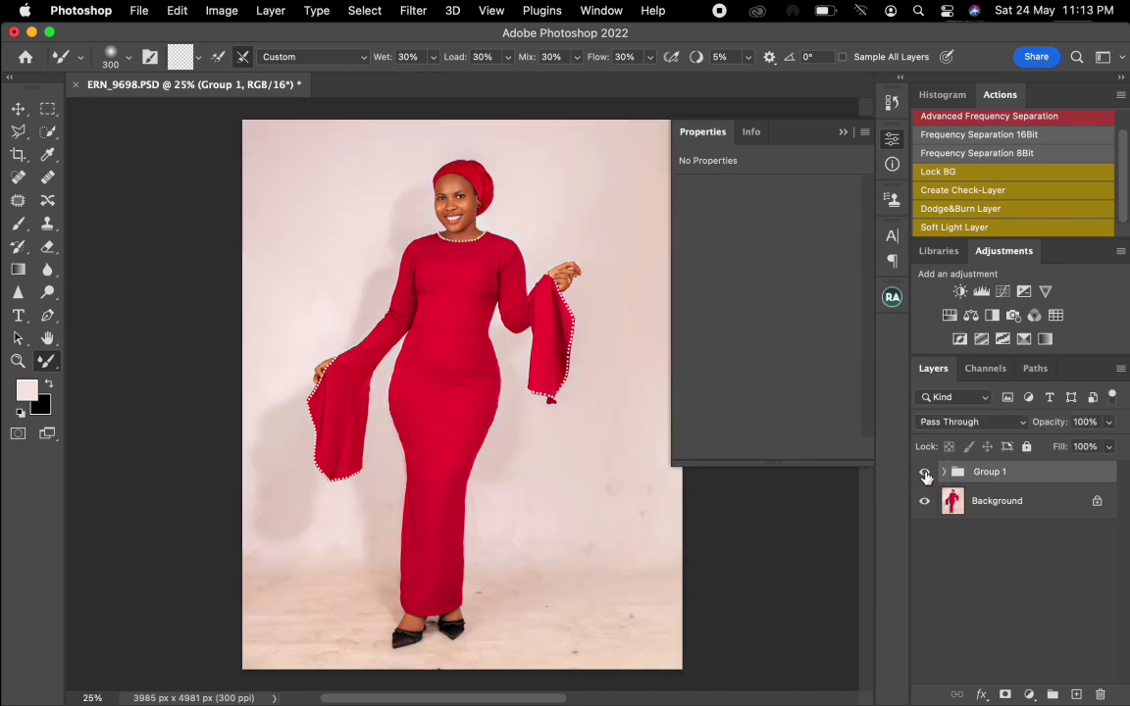
click(925, 474)
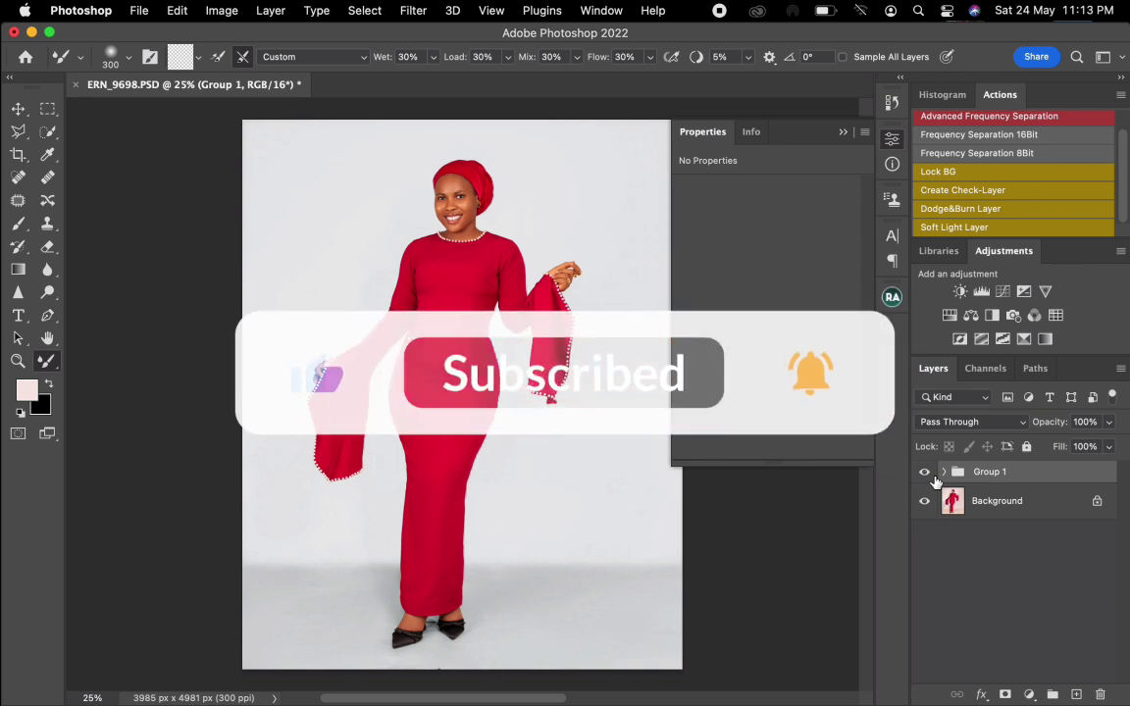
scroll(936, 481, up, 1)
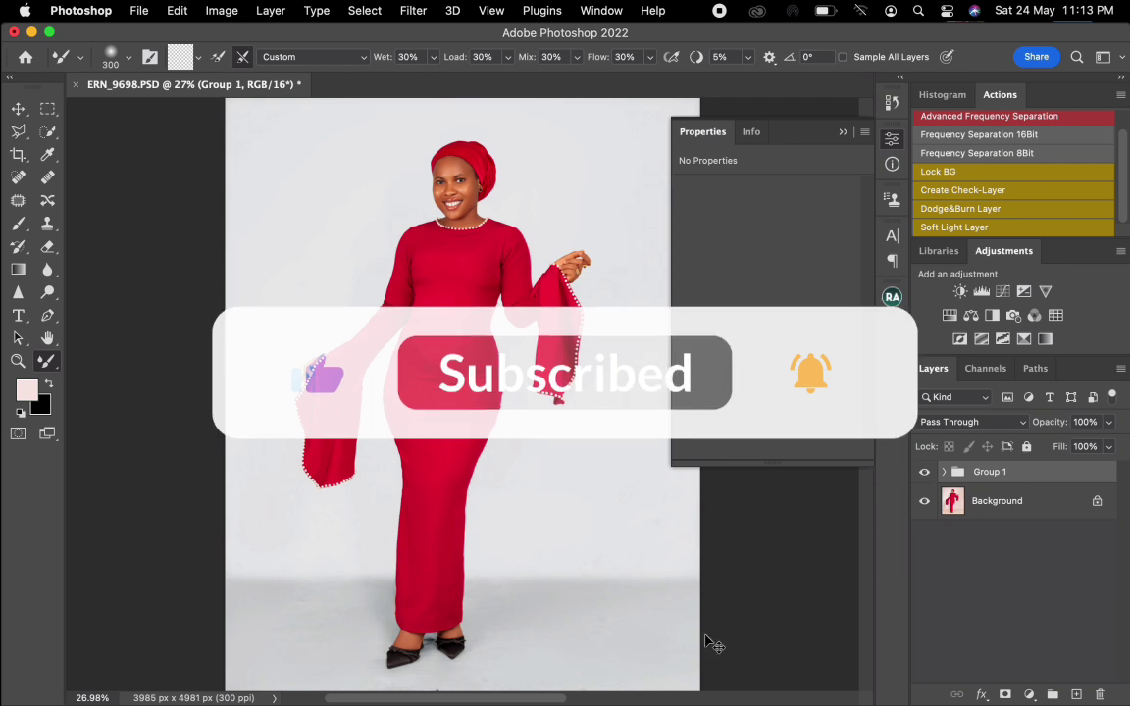
click(842, 134)
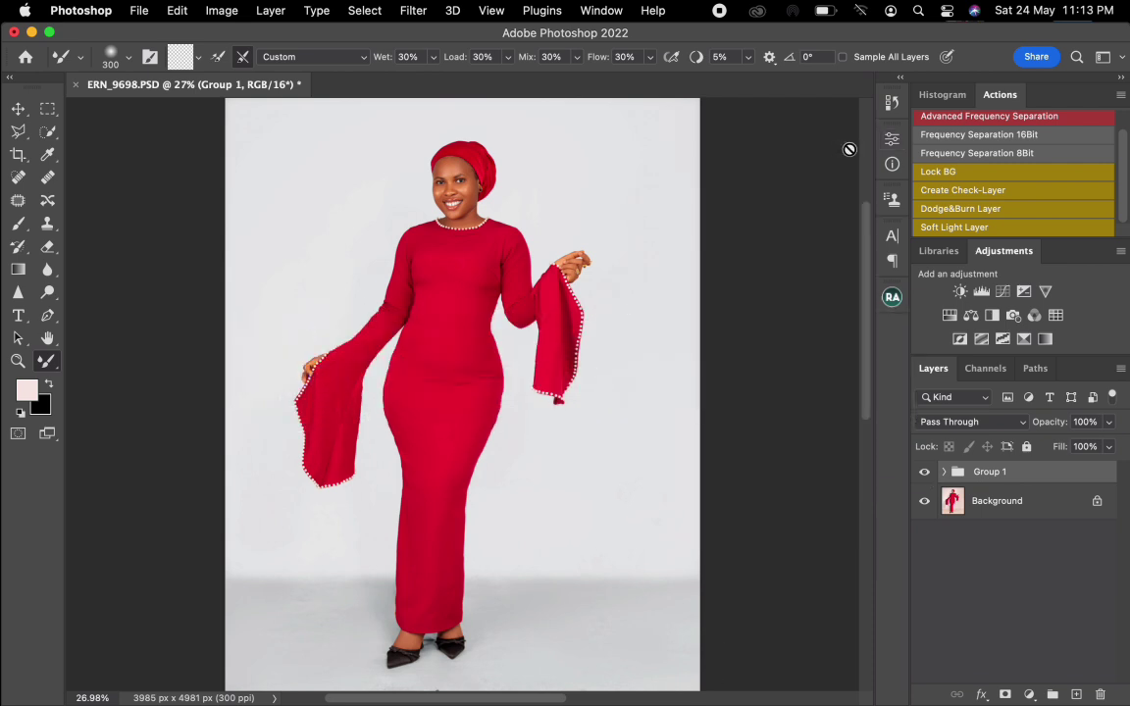